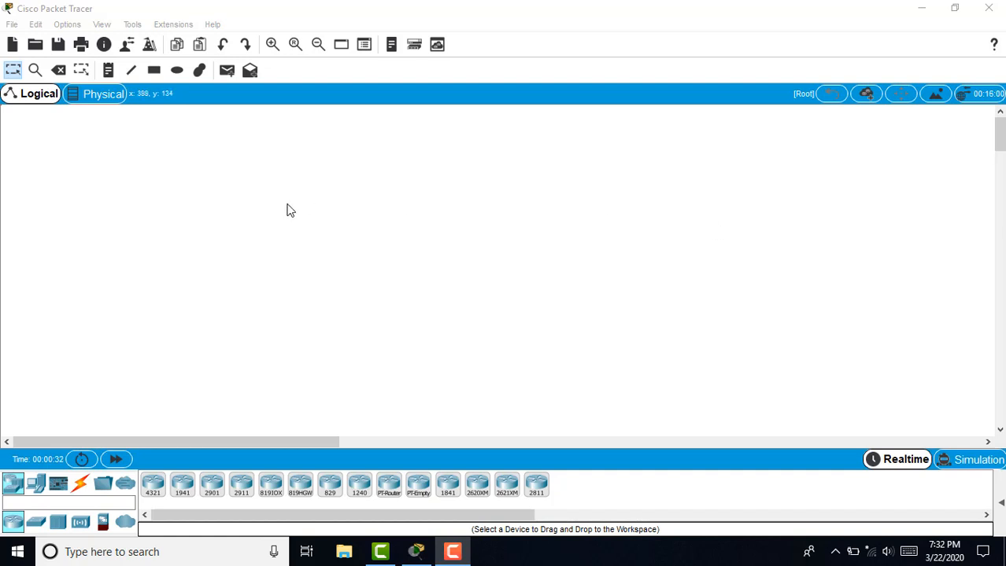
Place a Laptop-PT in the workspace and a Server-PT some distance to its right
{"action": "left_click", "coordinate": [38, 486]}
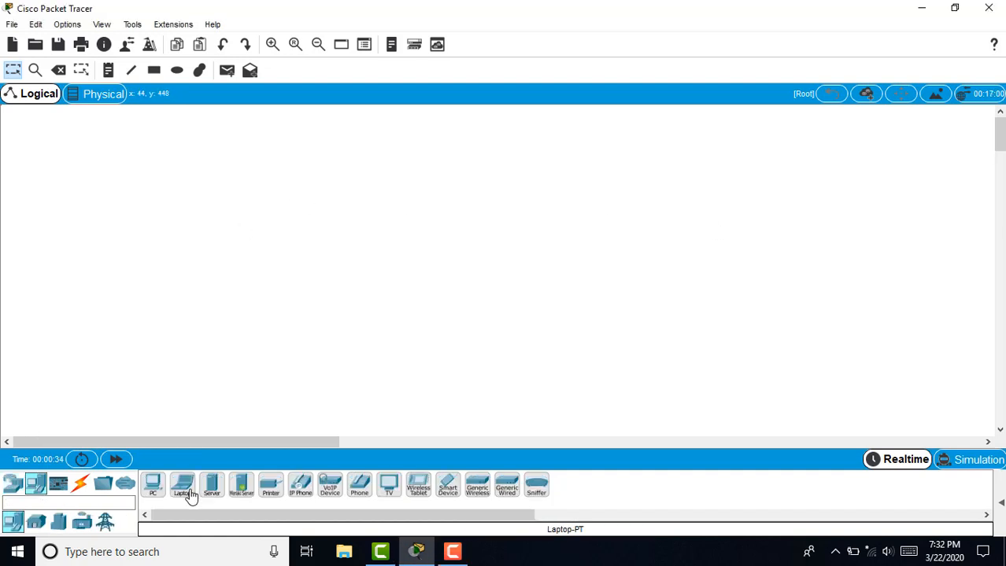
{"action": "left_click", "coordinate": [163, 269]}
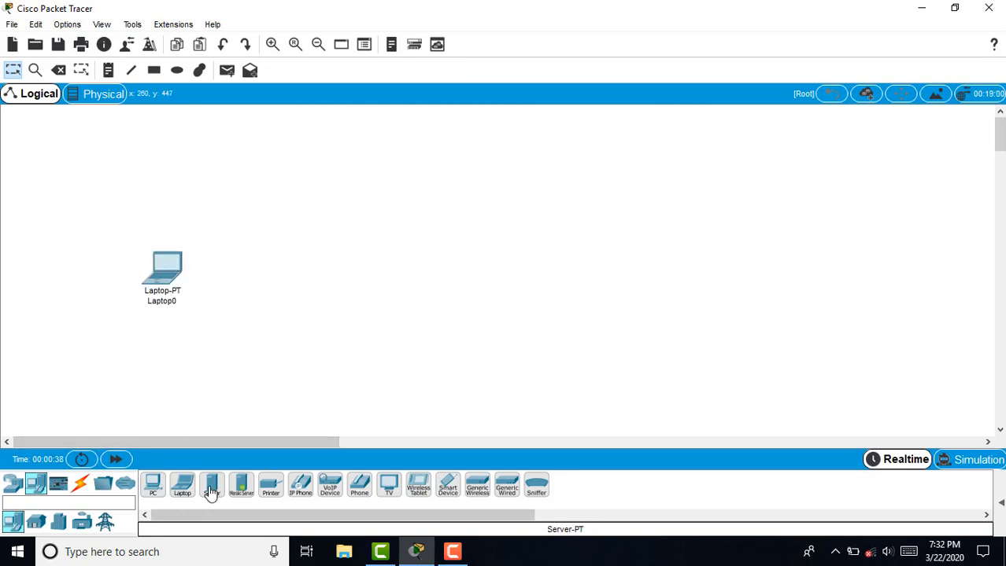
{"action": "left_click_drag", "start_coordinate": [210, 492], "coordinate": [510, 269]}
Connect the laptop to the server's FastEthernet0 port with a Copper Cross-Over cable
{"action": "left_click", "coordinate": [82, 485]}
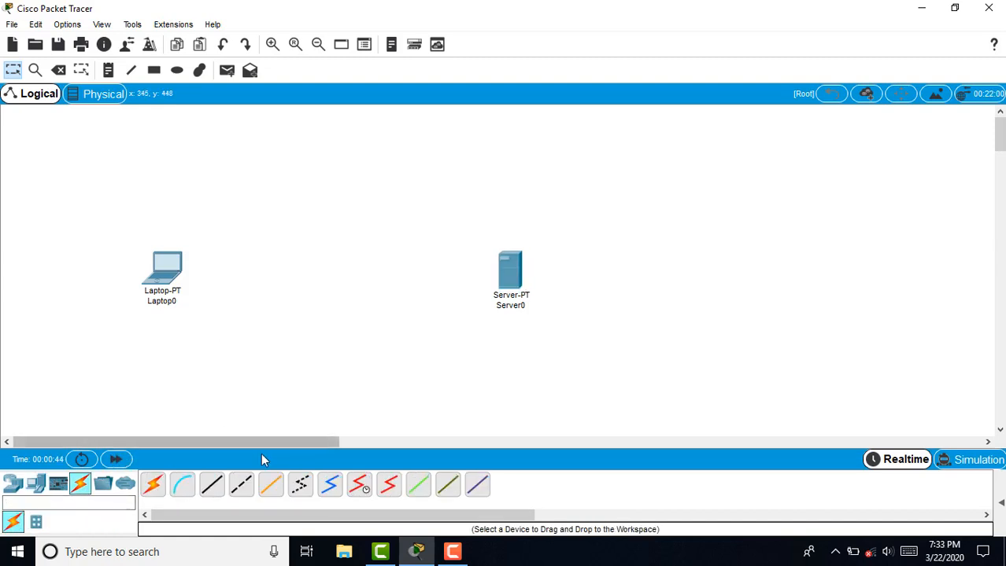
{"action": "left_click", "coordinate": [241, 489]}
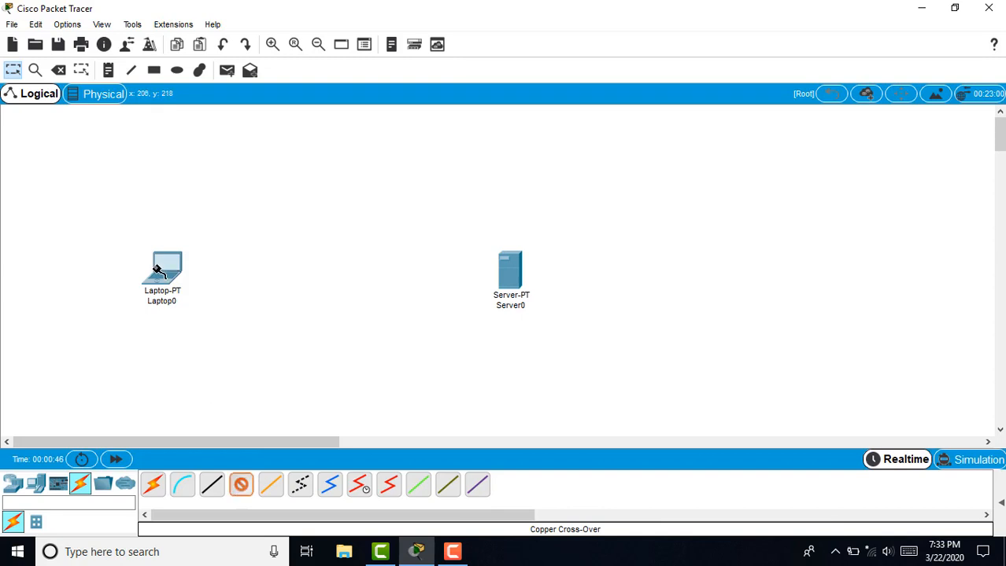
{"action": "left_click", "coordinate": [167, 272]}
{"action": "left_click", "coordinate": [227, 332]}
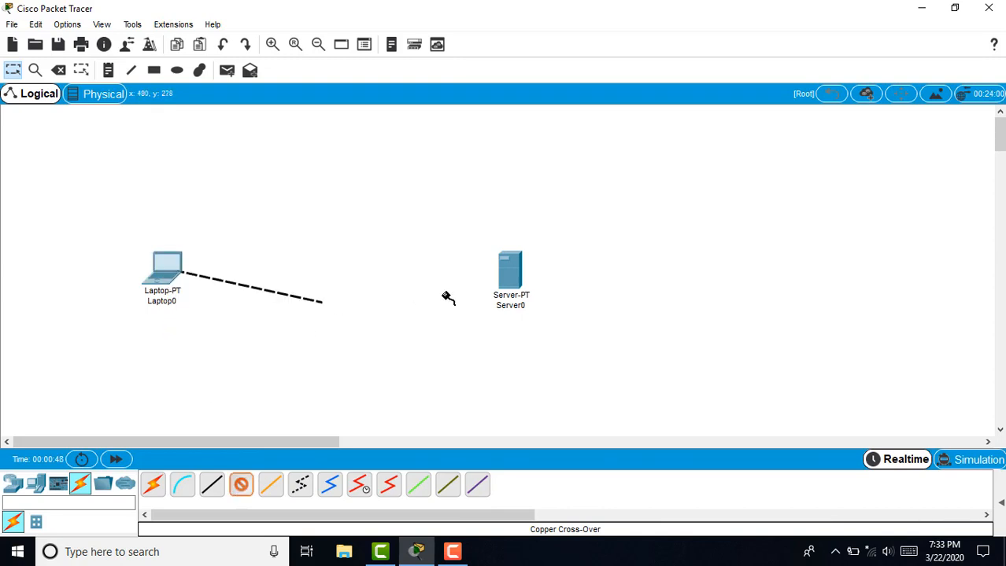
{"action": "left_click", "coordinate": [511, 277]}
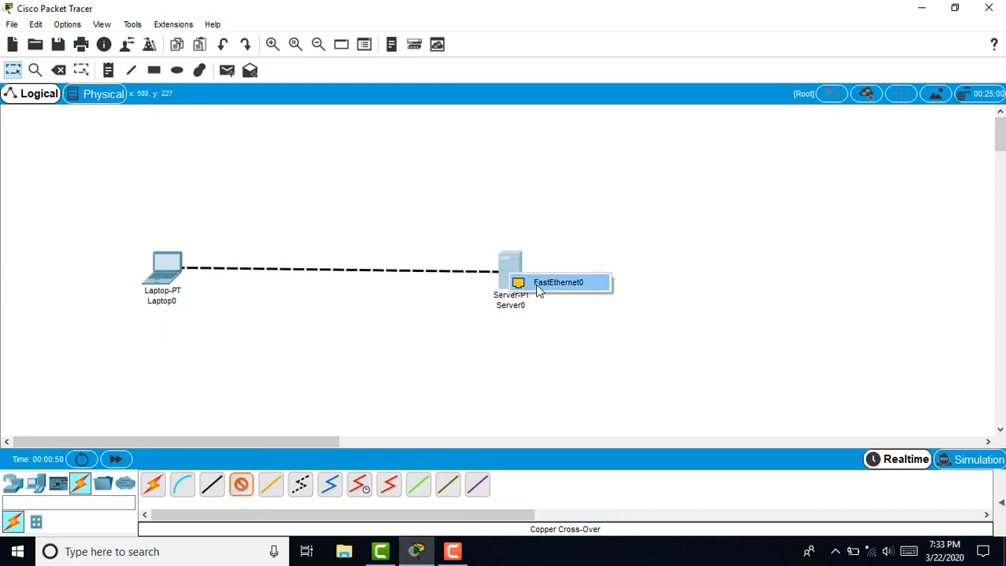
{"action": "left_click", "coordinate": [536, 285]}
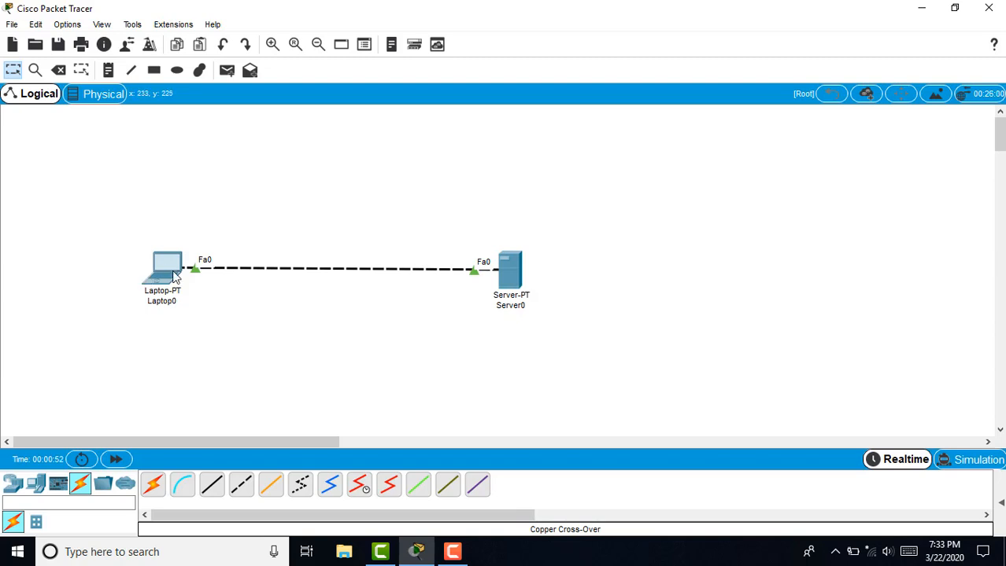
{"action": "left_click_drag", "start_coordinate": [172, 278], "coordinate": [161, 271]}
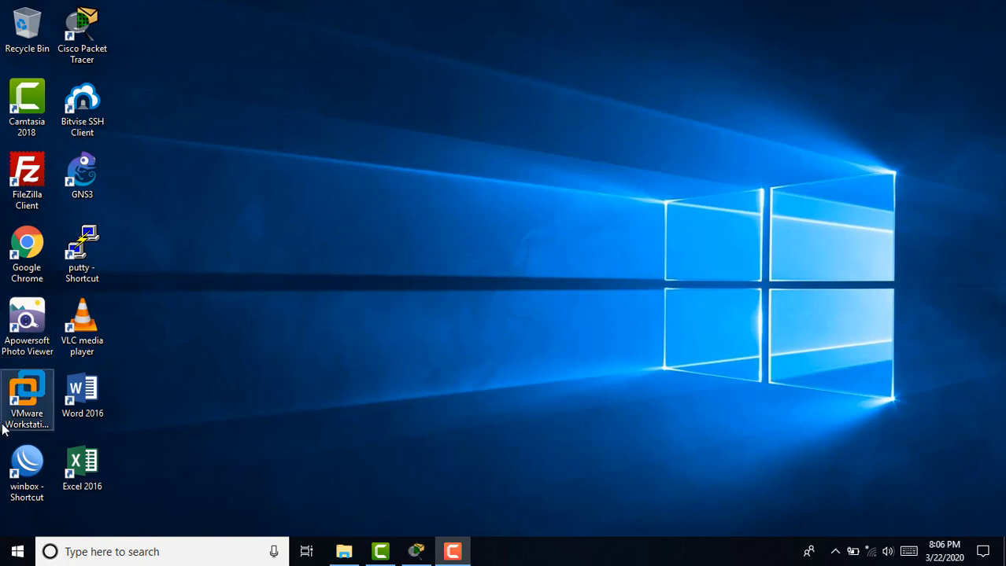
Launch VMware Workstation Pro and power on the CentOS 7 64-bit virtual machine
{"action": "left_click", "coordinate": [25, 402]}
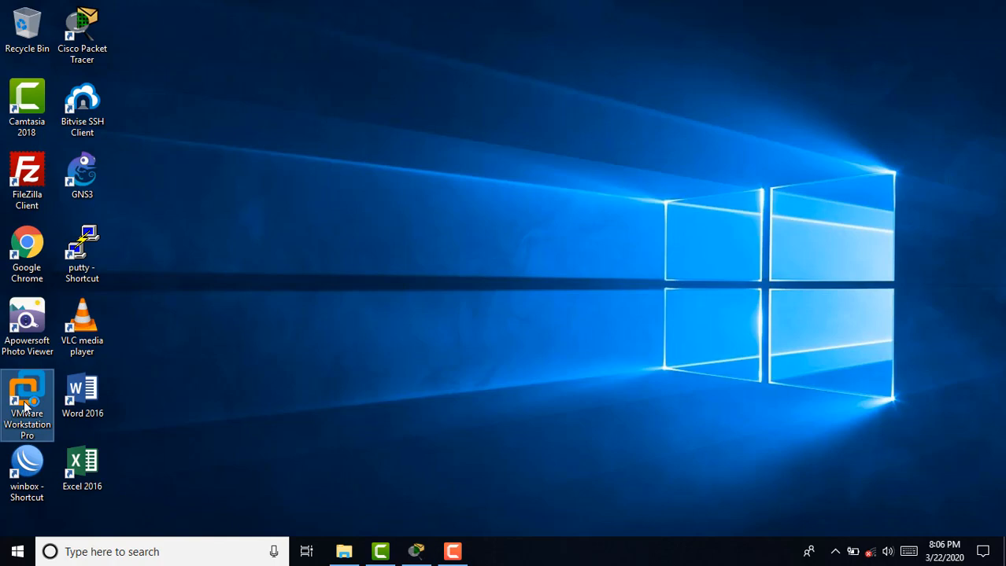
{"action": "double_click", "coordinate": [25, 402]}
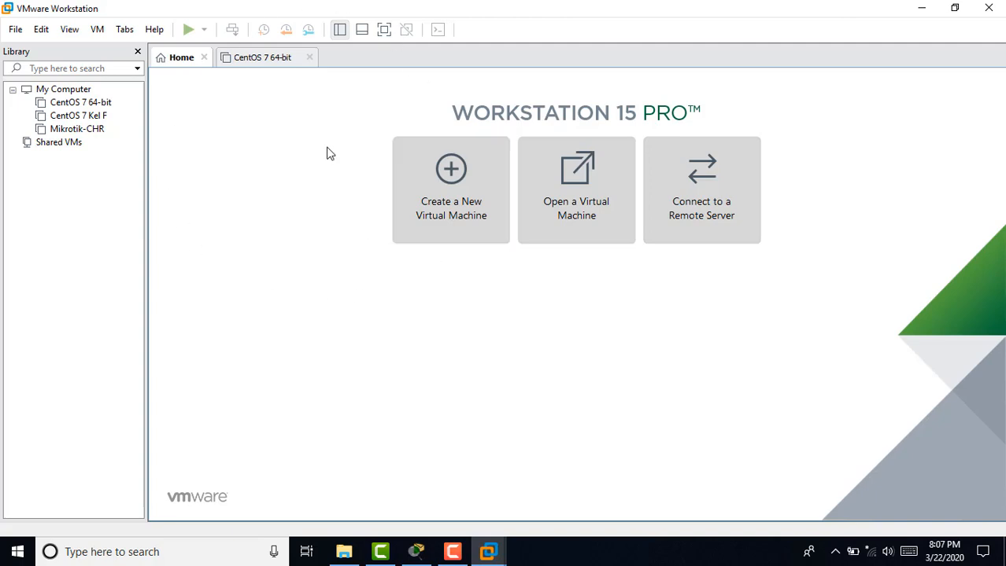
{"action": "left_click", "coordinate": [253, 61]}
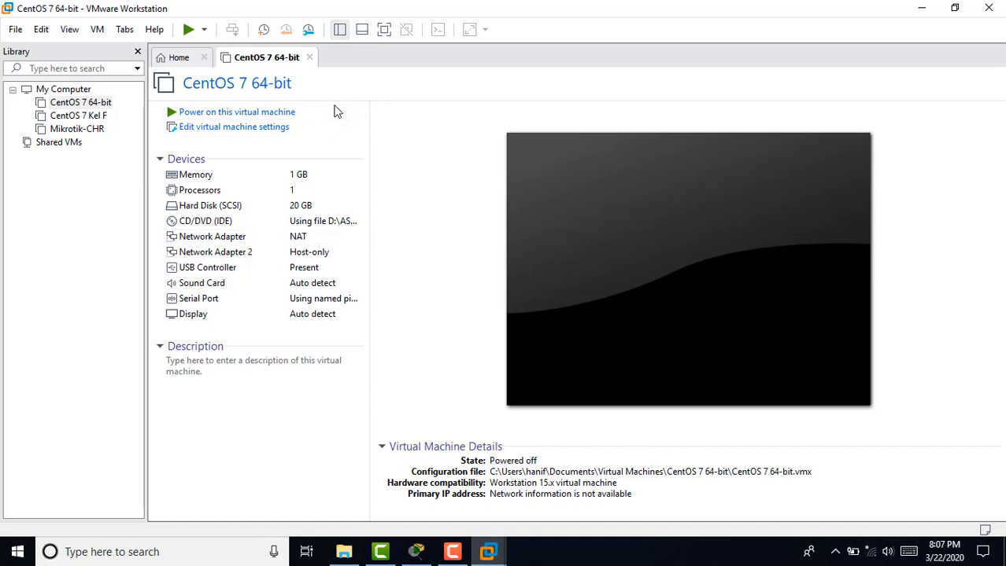
{"action": "left_click", "coordinate": [245, 114]}
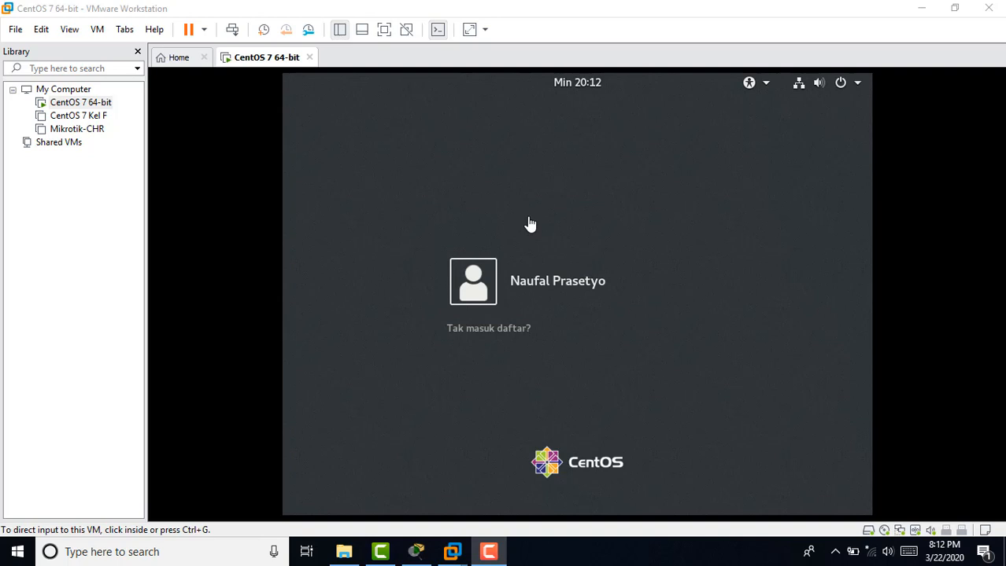
Log in to CentOS with the listed user account by entering the account password
{"action": "left_click", "coordinate": [503, 297]}
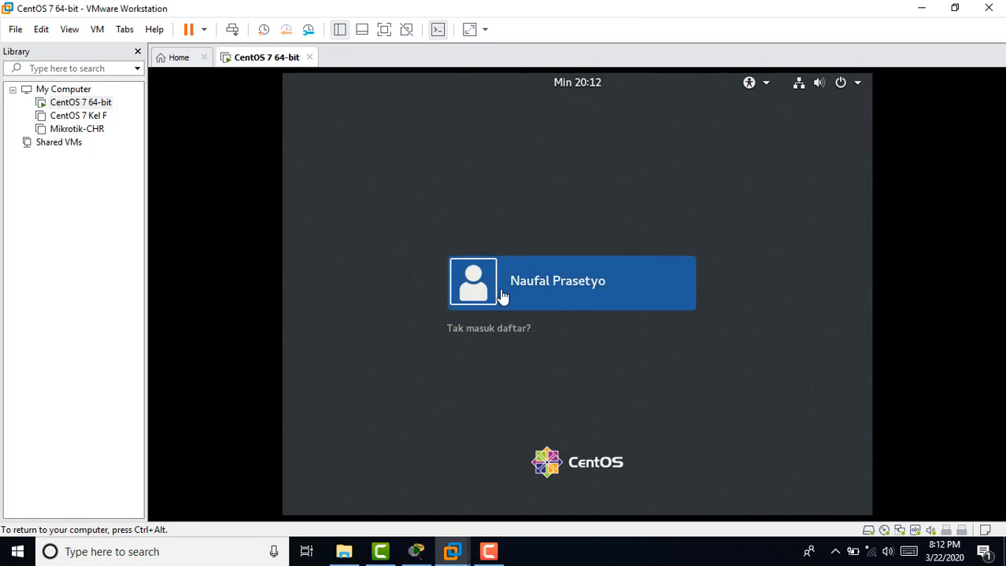
{"action": "left_click", "coordinate": [504, 296]}
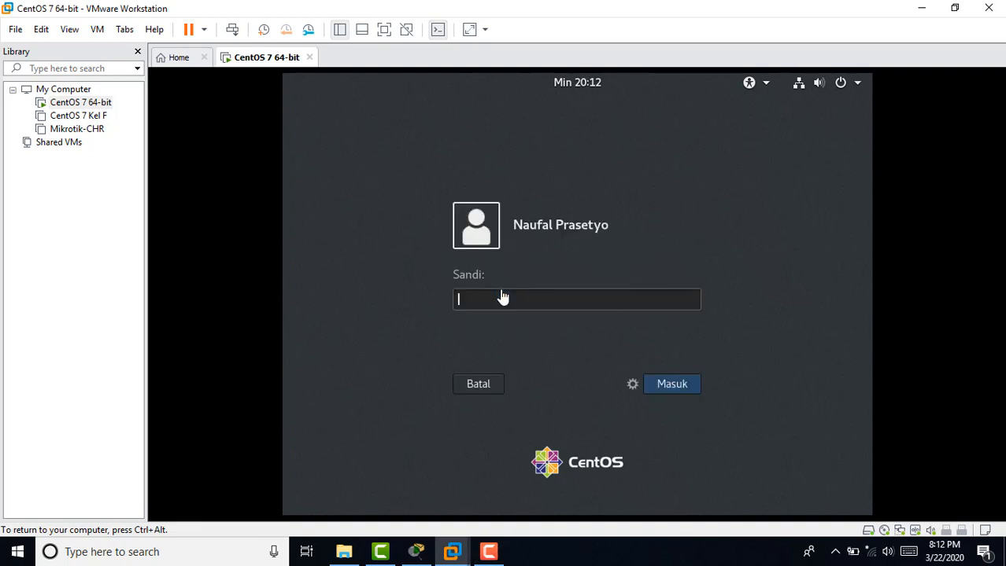
{"action": "type", "text": "••••••••"}
{"action": "key", "text": "Return"}
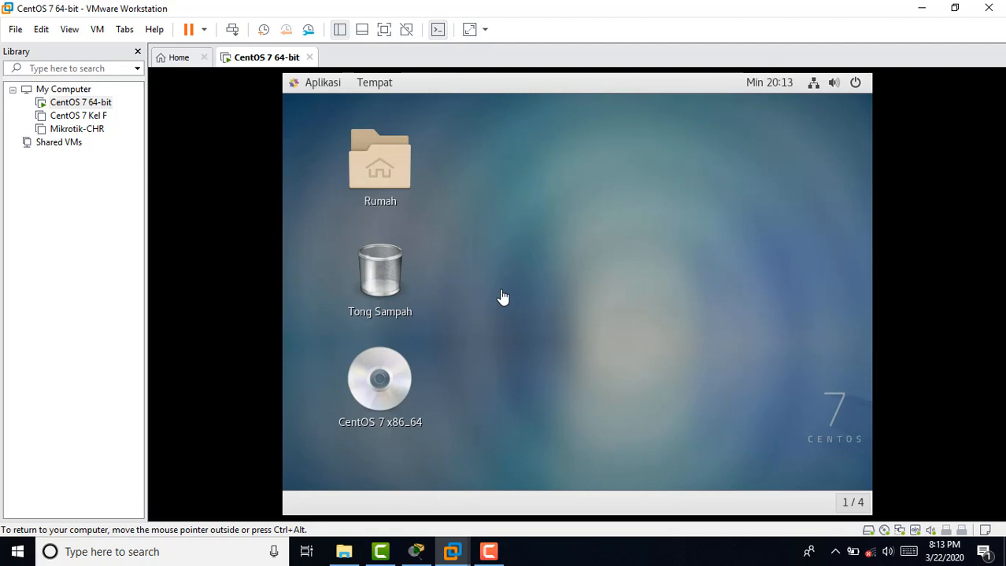
Open the CentOS wired network settings and the details of the connected Ethernet profile
{"action": "left_click", "coordinate": [835, 83]}
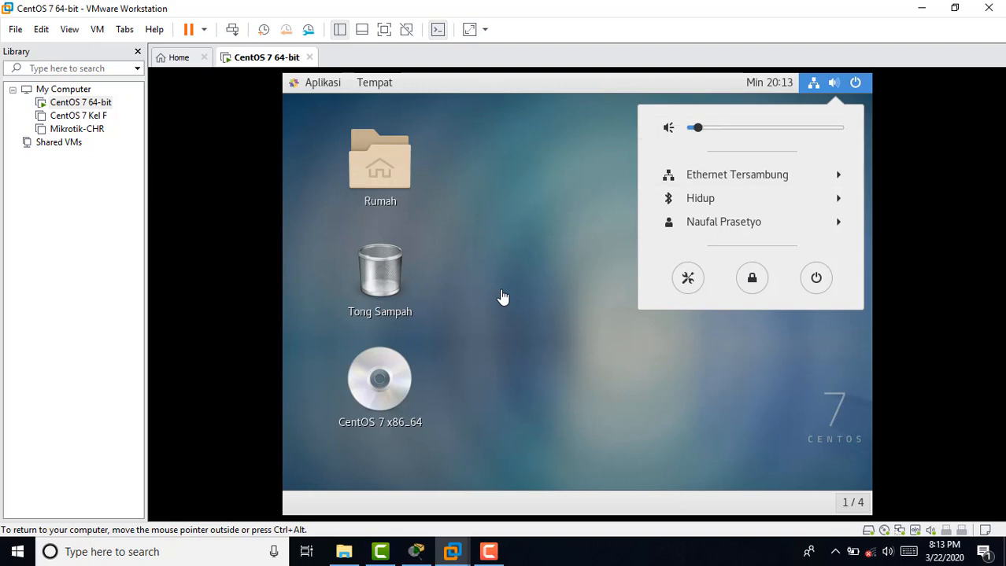
{"action": "left_click", "coordinate": [737, 175]}
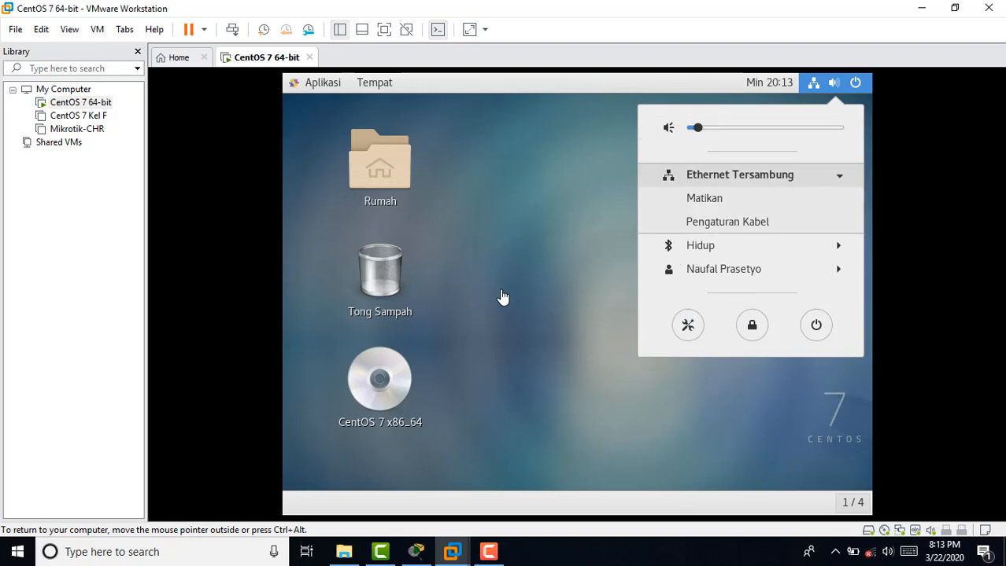
{"action": "key", "text": "Down"}
{"action": "key", "text": "Down"}
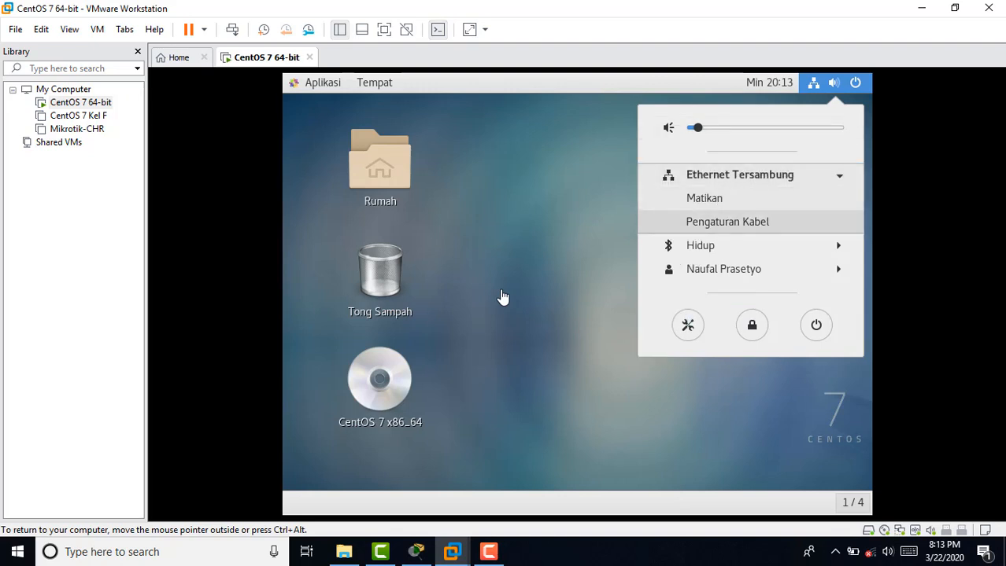
{"action": "key", "text": "Return"}
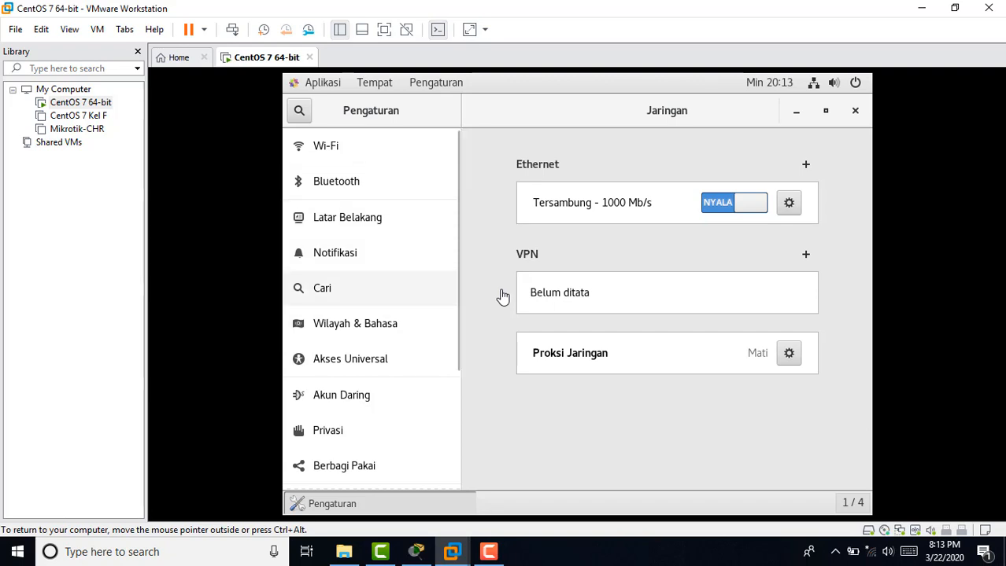
{"action": "scroll", "coordinate": [372, 309], "scroll_direction": "down", "scroll_amount": 1}
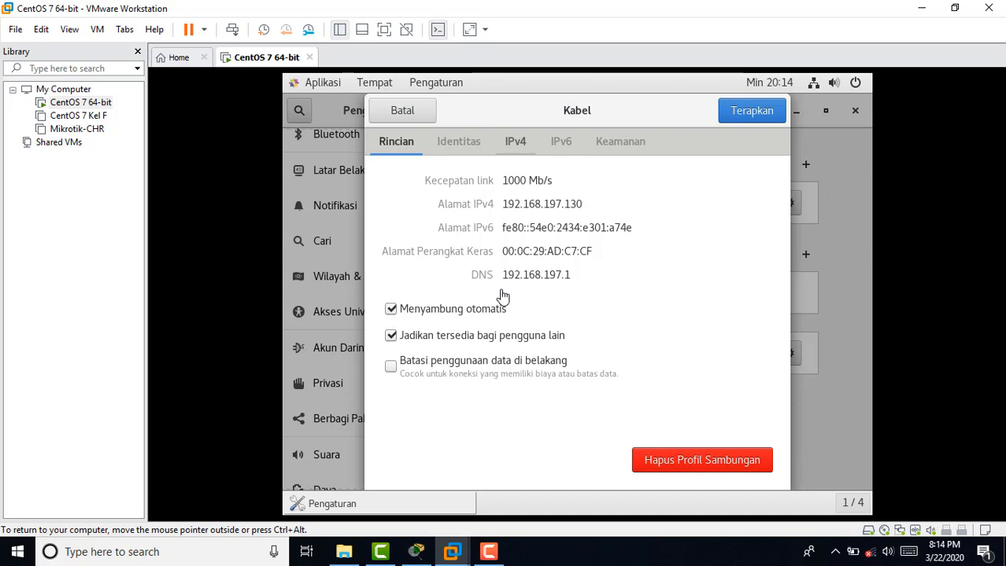
Set the wired connection's IPv4 method to Manual with address 192.168.0.1 and netmask 255.255.255.0, apply it and close the settings
{"action": "left_click", "coordinate": [515, 141]}
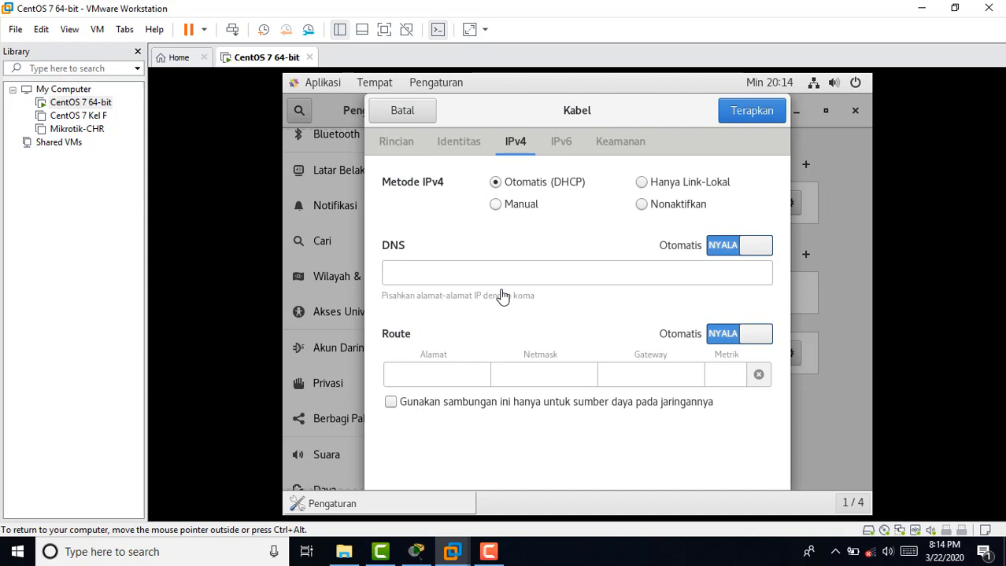
{"action": "left_click", "coordinate": [495, 205]}
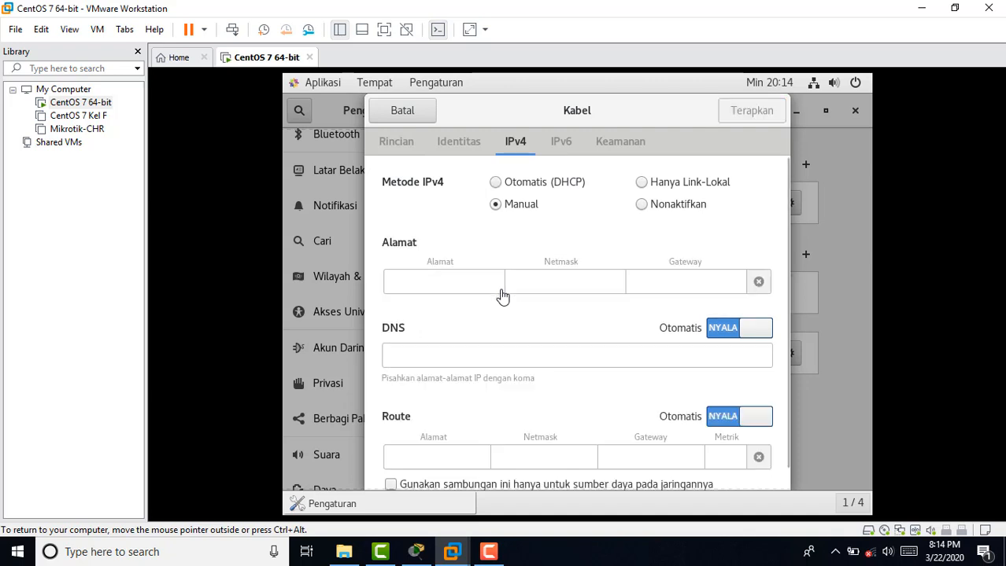
{"action": "left_click", "coordinate": [500, 292]}
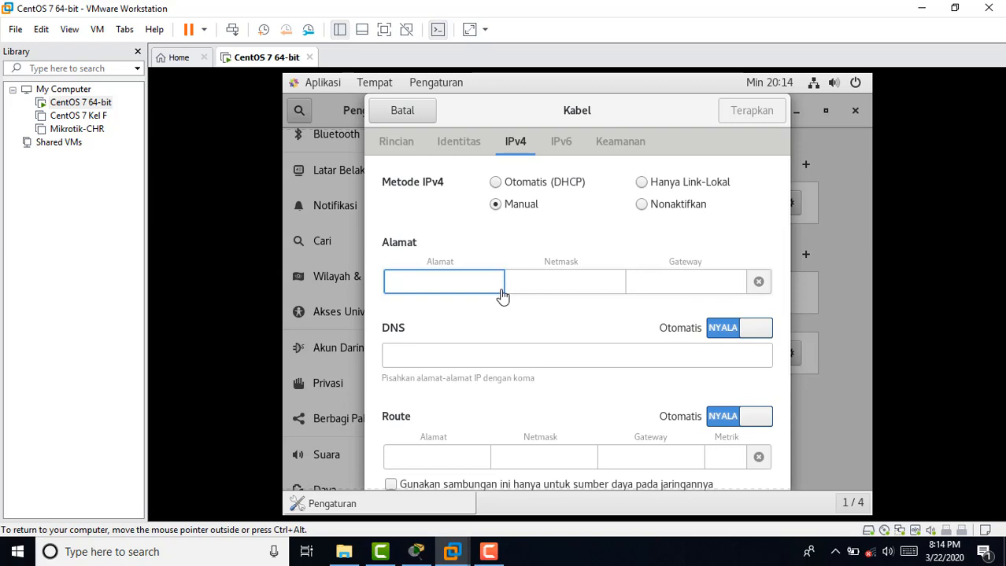
{"action": "type", "text": "192.1"}
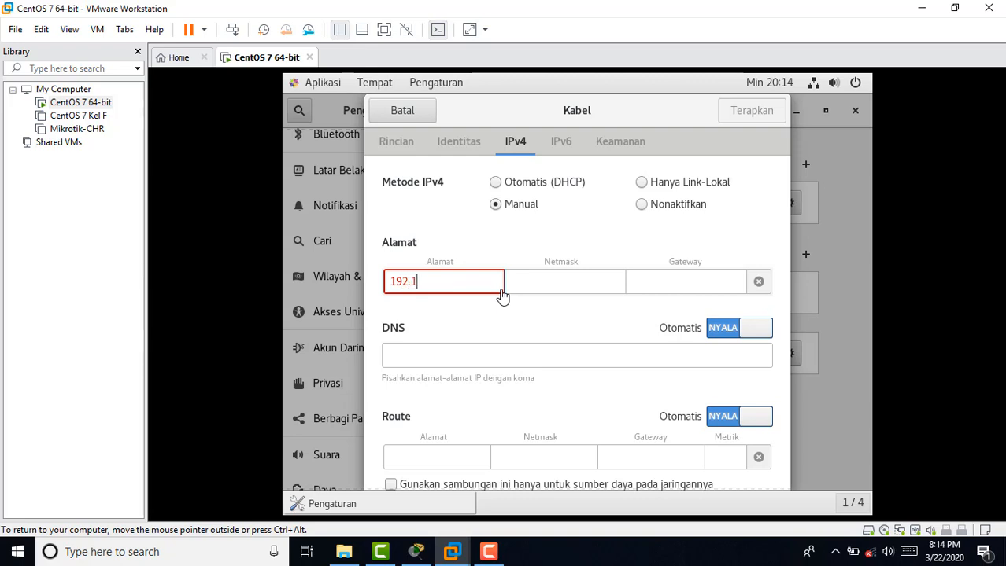
{"action": "type", "text": "68.0.1"}
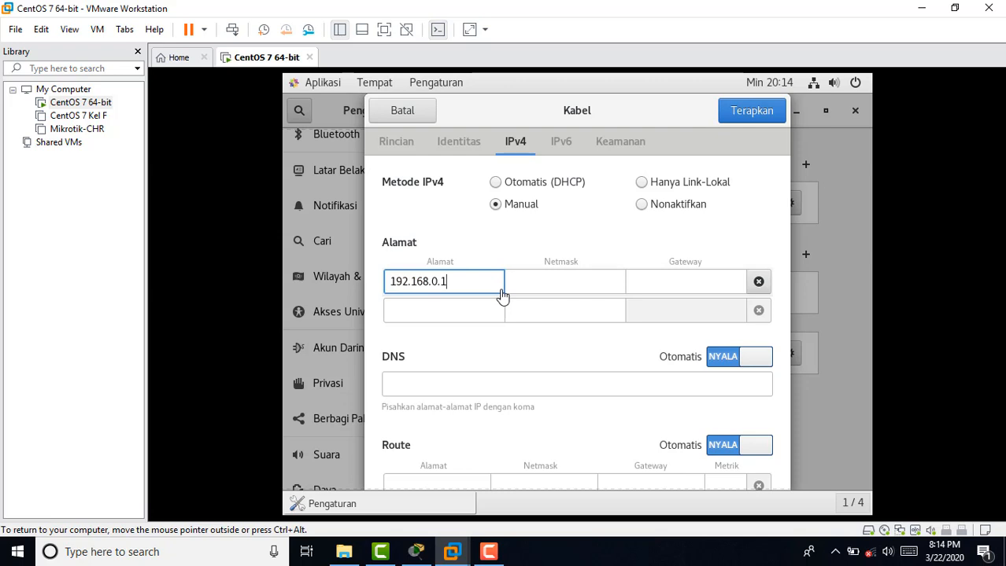
{"action": "key", "text": "Tab"}
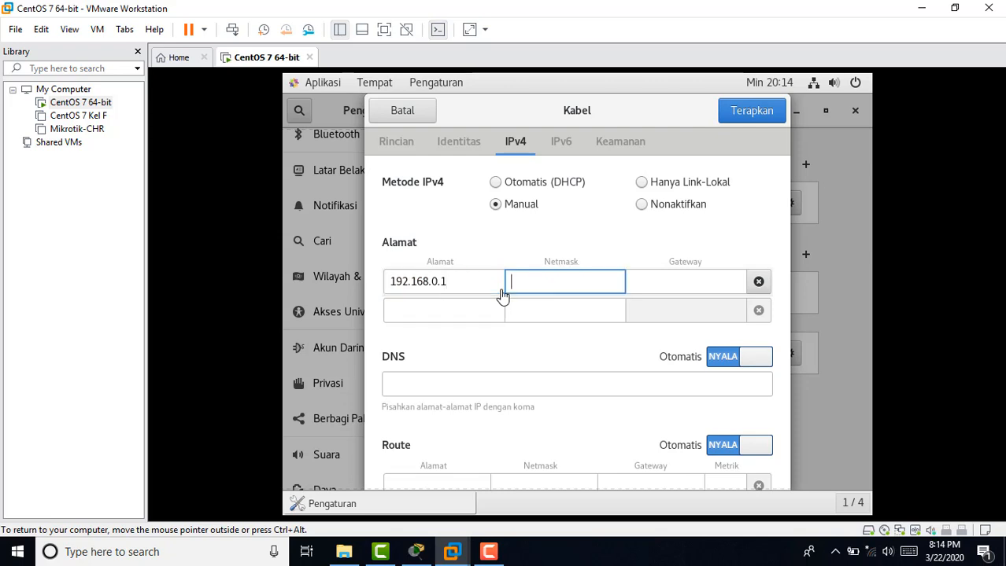
{"action": "type", "text": "255"}
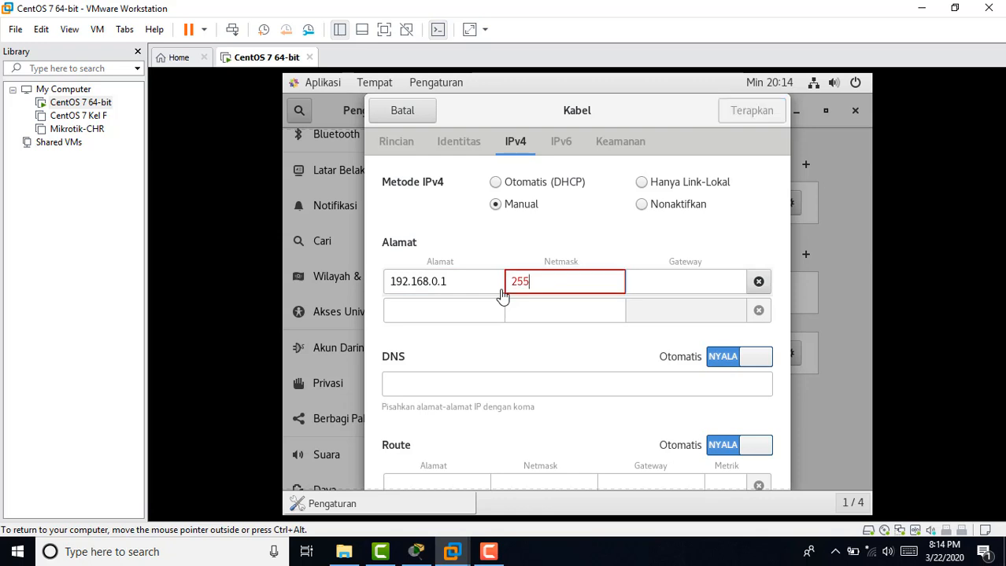
{"action": "type", "text": ".255.255.0"}
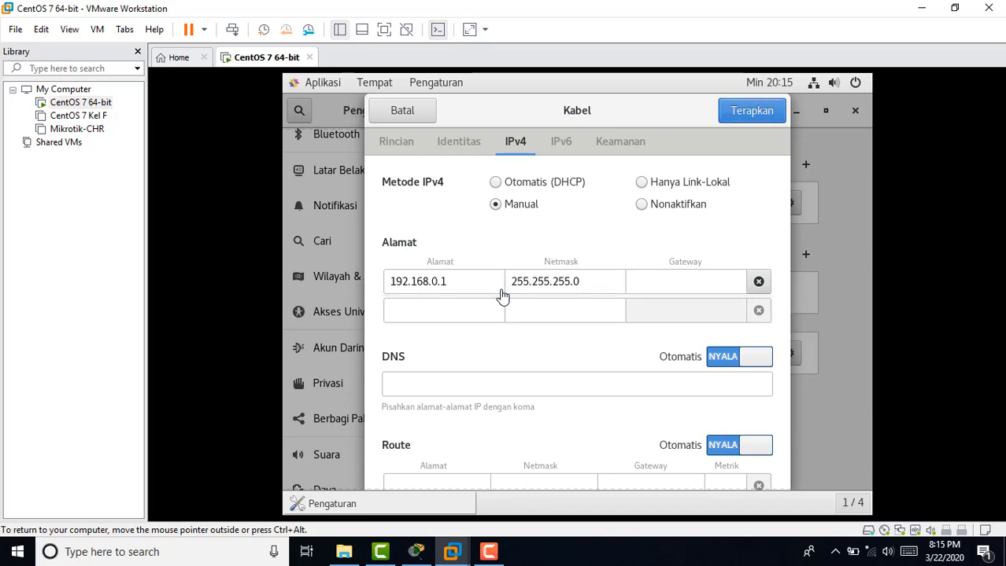
{"action": "key", "text": "Return"}
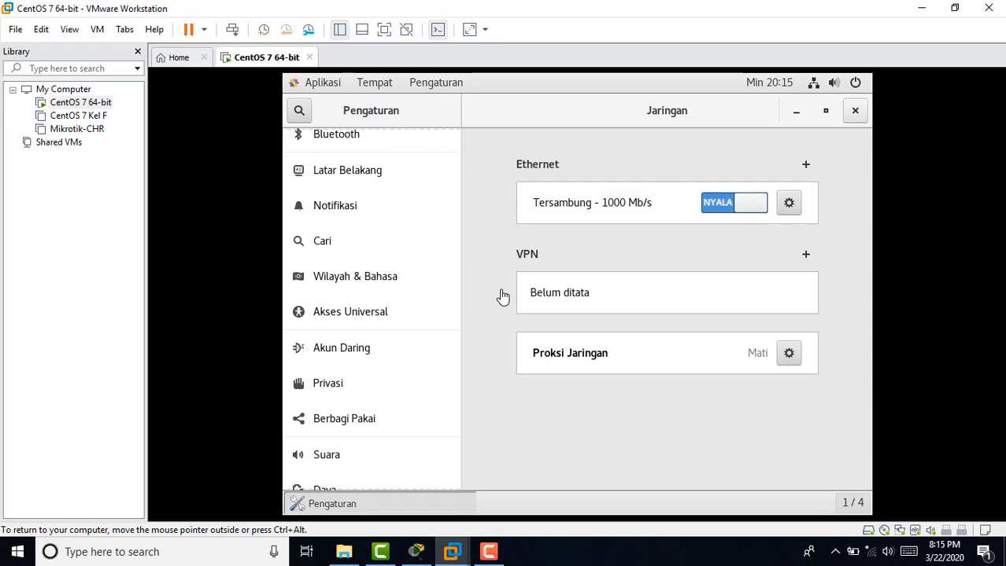
{"action": "left_click", "coordinate": [854, 111]}
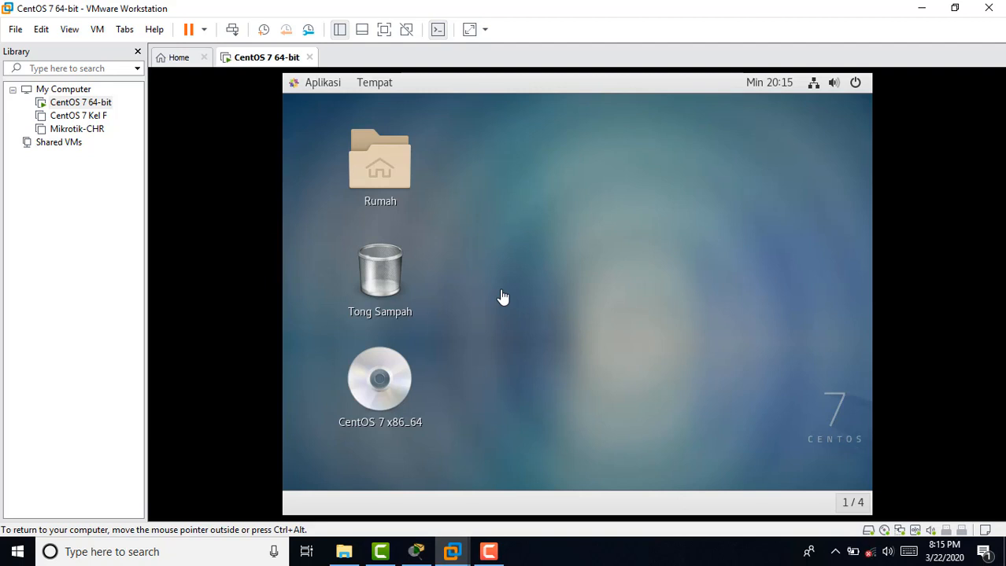
Open a terminal and run ifconfig to check the network interfaces' addresses
{"action": "key", "text": "alt+F1"}
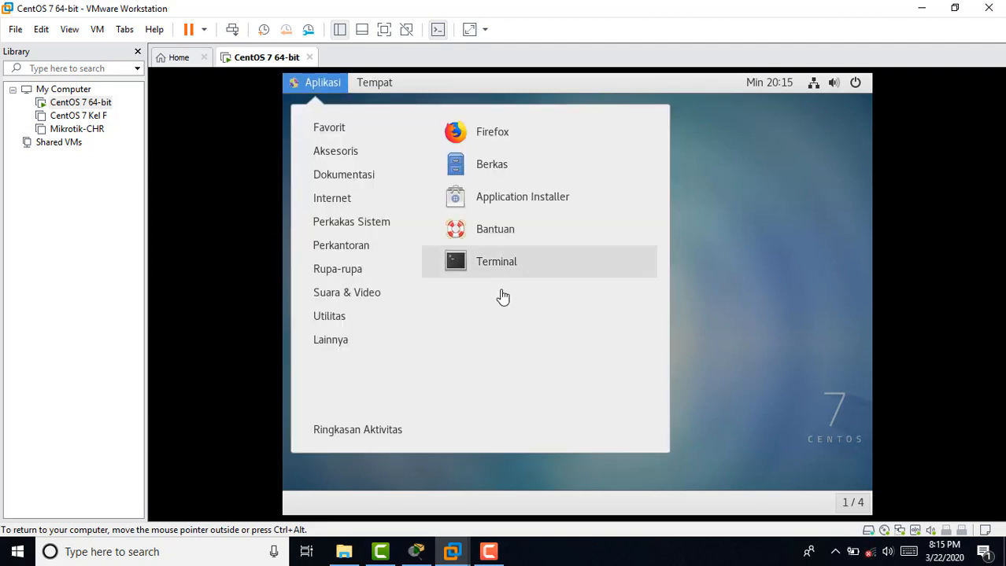
{"action": "key", "text": "Return"}
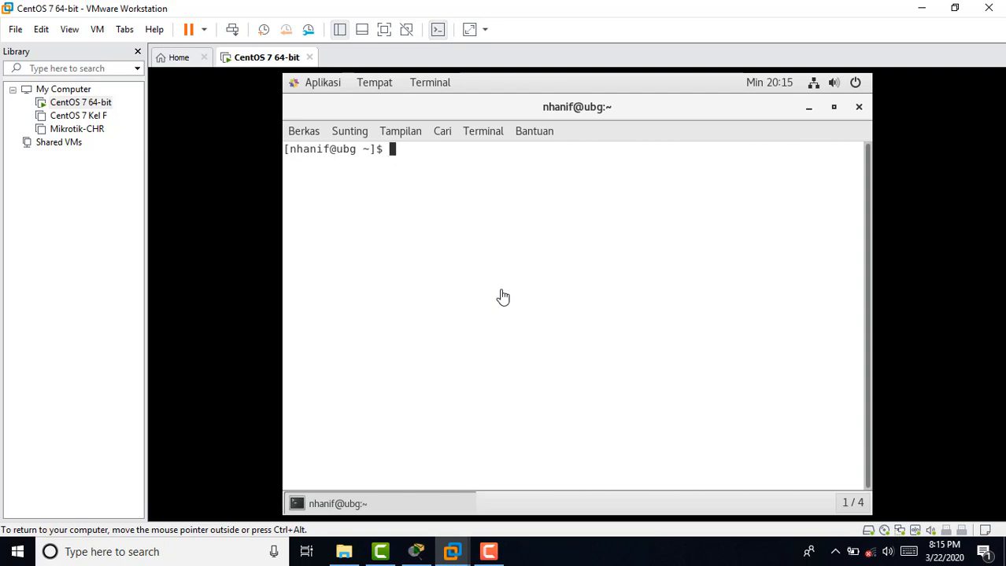
{"action": "type", "text": "ifconfig"}
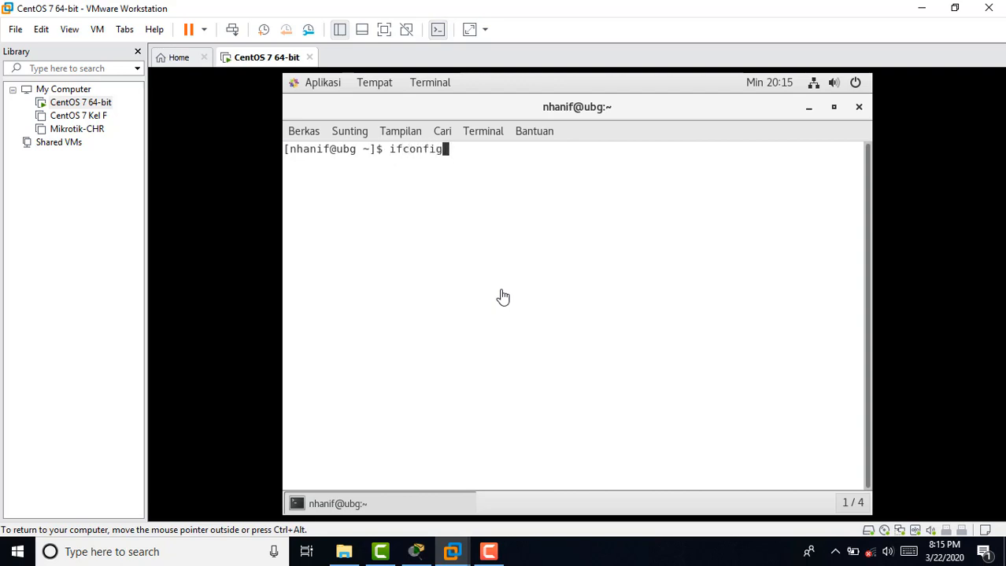
{"action": "key", "text": "Return"}
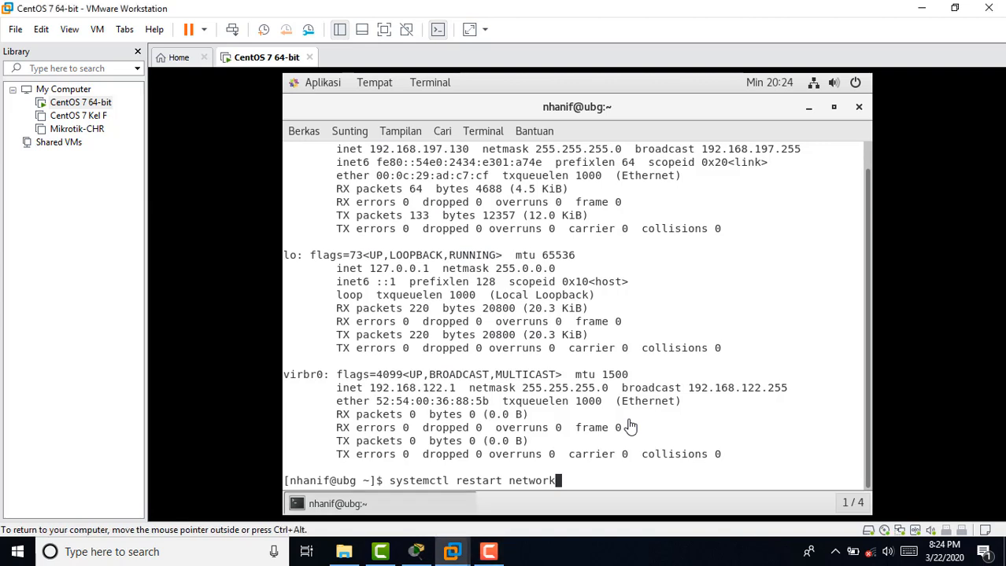
Restart the CentOS network service with systemctl restart network, authenticating with the administrator password
{"action": "key", "text": "Return"}
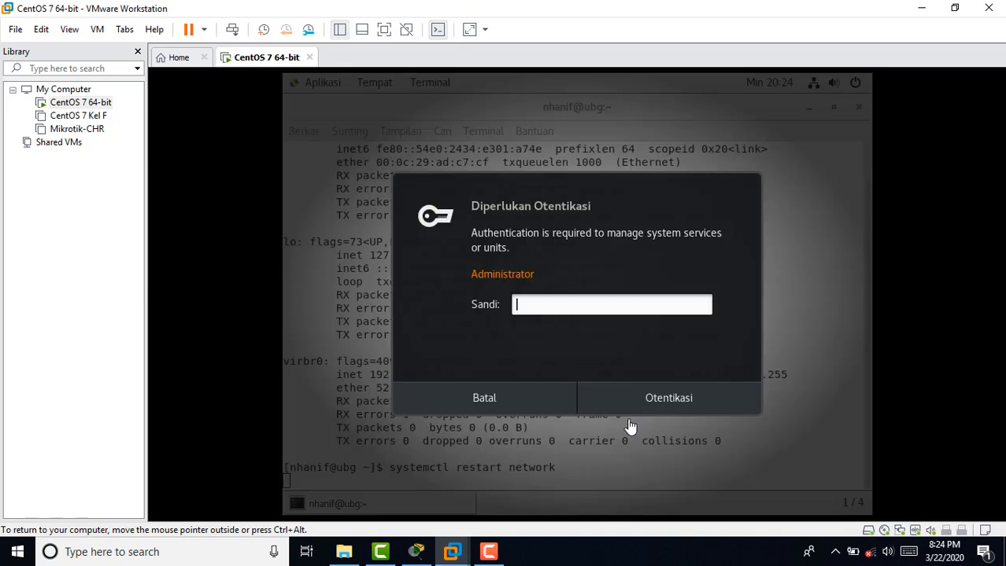
{"action": "type", "text": "••••••••"}
{"action": "key", "text": "Return"}
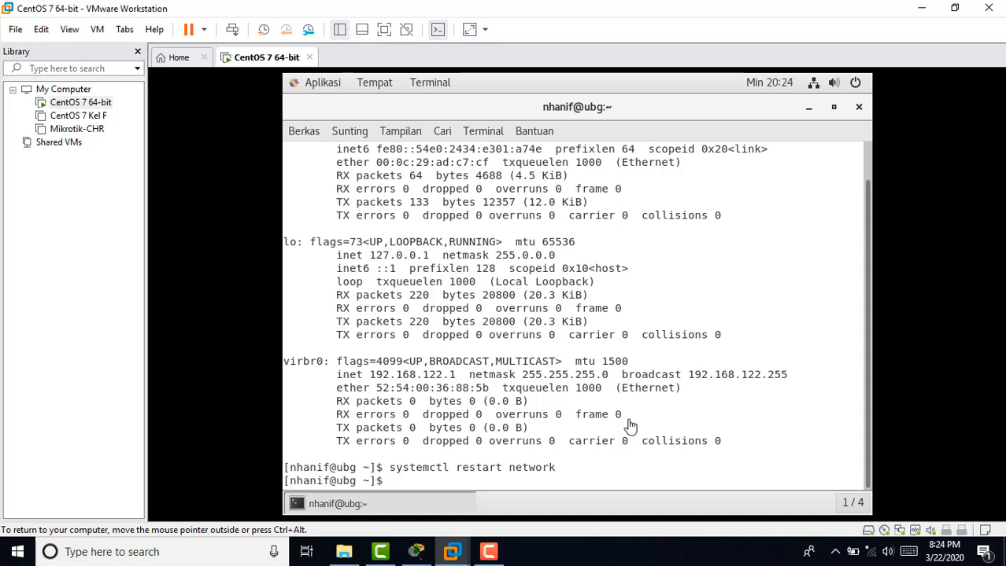
Run ifconfig again in the CentOS terminal and check the ens33 interface's IP address and netmask
{"action": "type", "text": "ifconfig"}
{"action": "key", "text": "Return"}
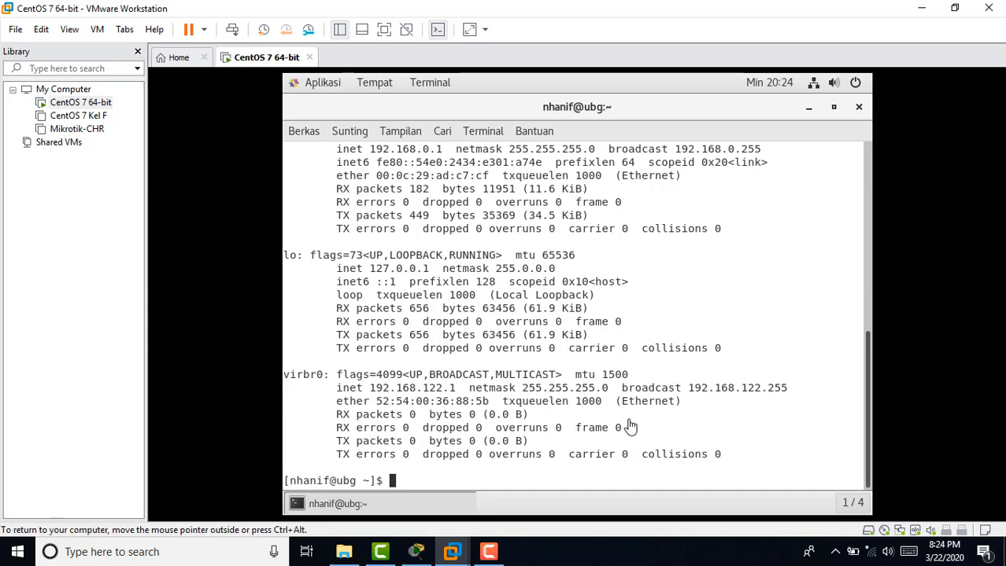
{"action": "scroll", "coordinate": [630, 426], "scroll_direction": "up", "scroll_amount": 3}
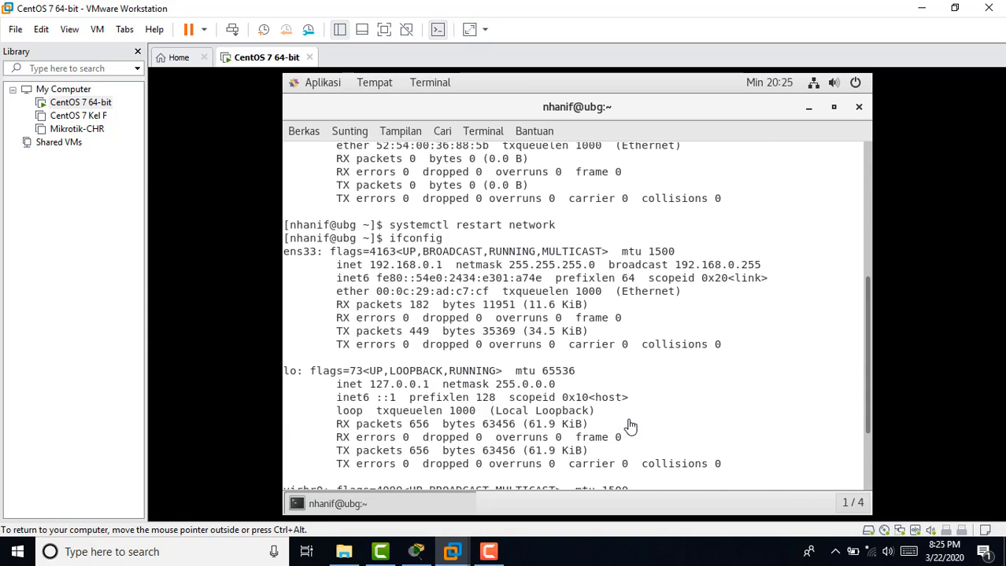
{"action": "left_click_drag", "start_coordinate": [369, 264], "coordinate": [442, 264]}
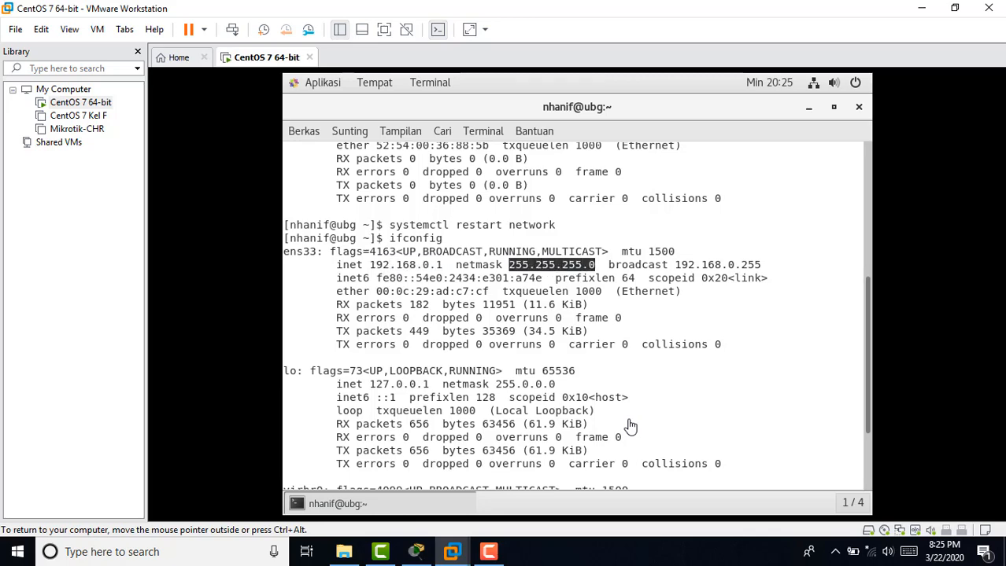
{"action": "scroll", "coordinate": [630, 426], "scroll_direction": "down", "scroll_amount": 2}
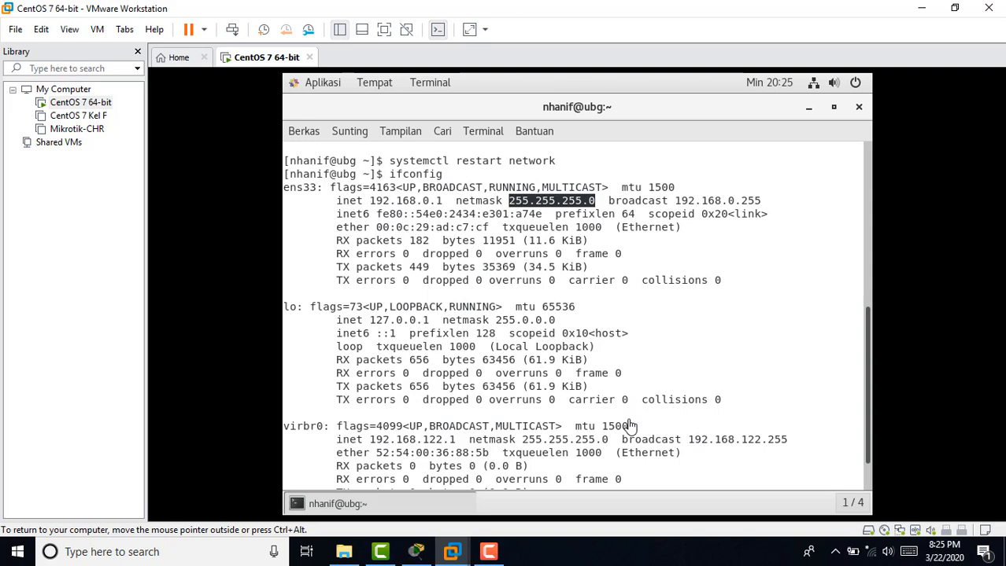
{"action": "scroll", "coordinate": [630, 425], "scroll_direction": "down", "scroll_amount": 2}
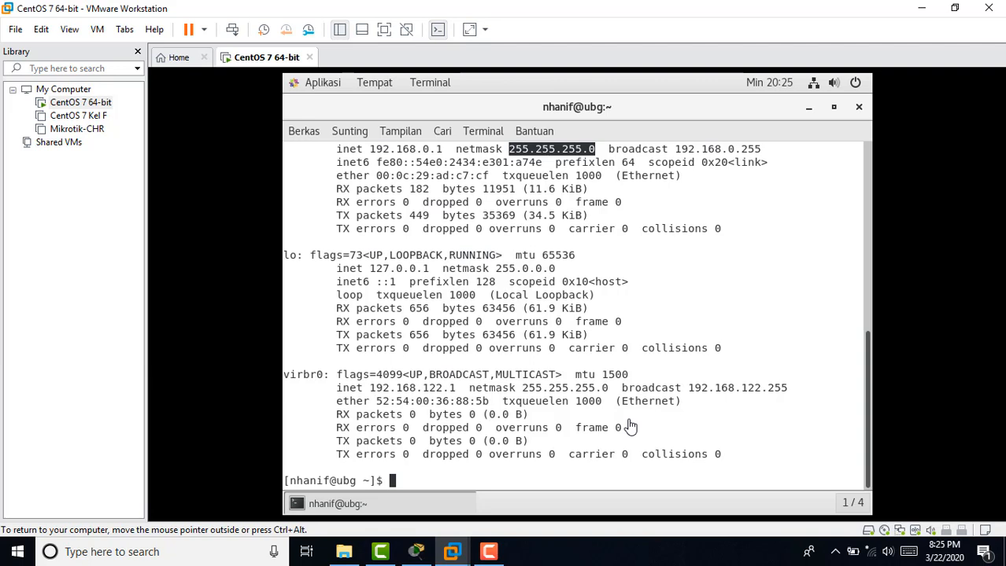
Switch from the virtual machine to the XAMPP Control Panel on Windows and start the Apache module
{"action": "key", "text": "ctrl+alt"}
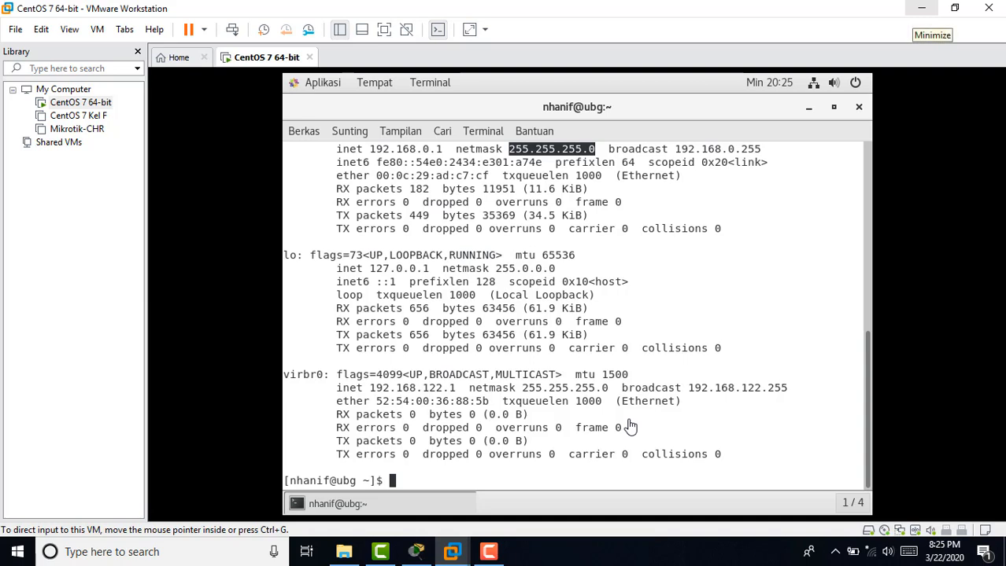
{"action": "left_click", "coordinate": [922, 9]}
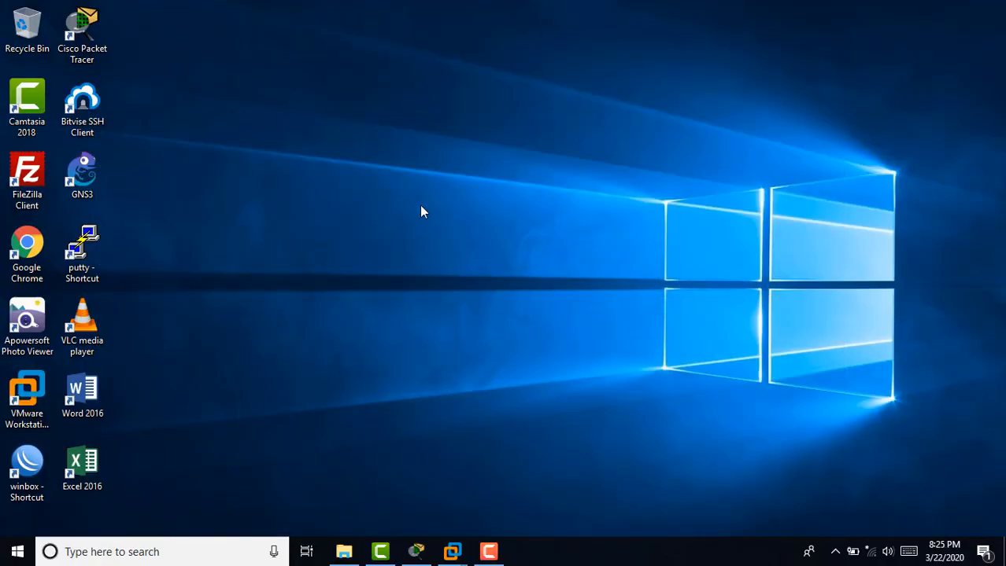
{"action": "left_click", "coordinate": [148, 554]}
{"action": "type", "text": "xam"}
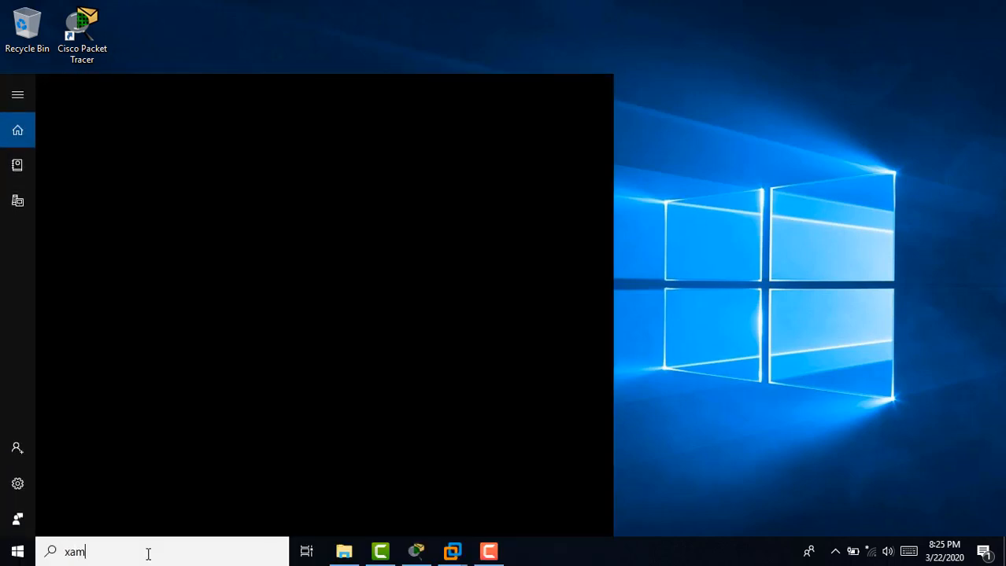
{"action": "type", "text": "p"}
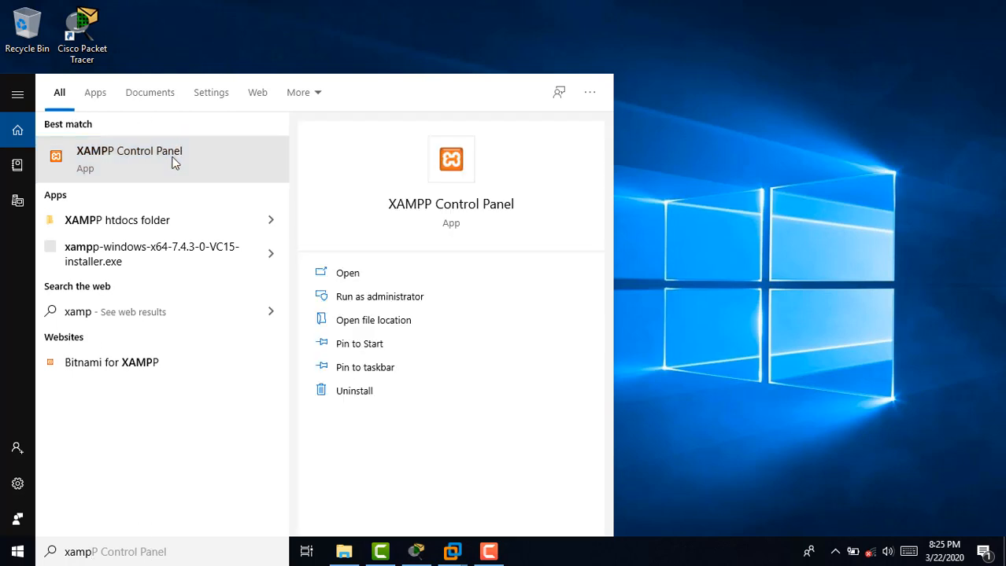
{"action": "left_click", "coordinate": [174, 163]}
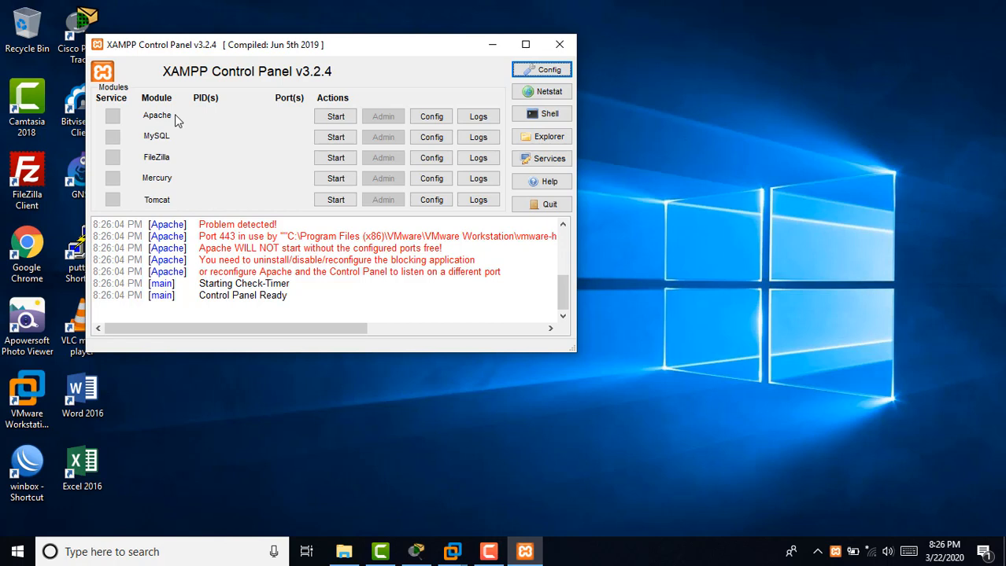
{"action": "left_click", "coordinate": [336, 118]}
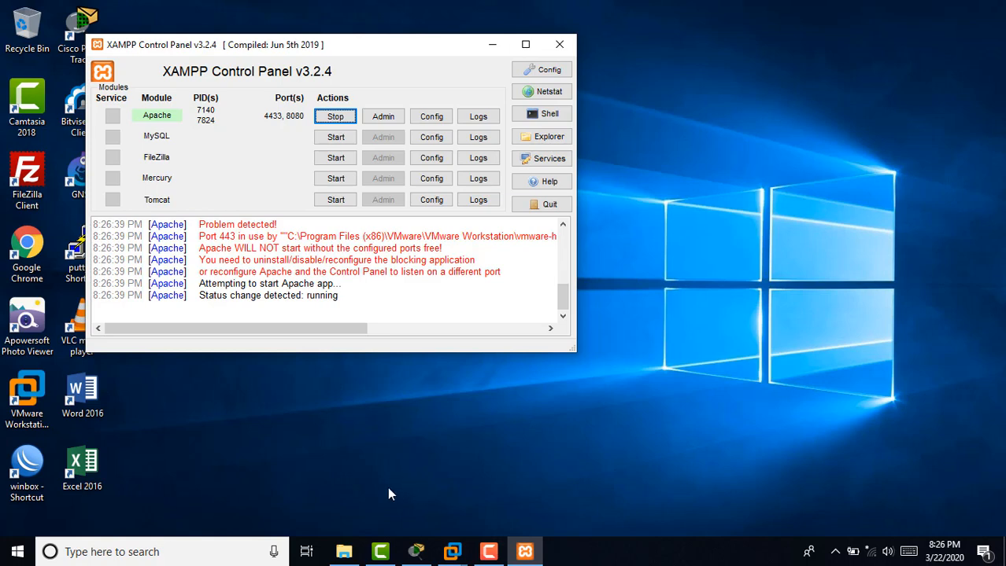
Switch to File Explorer and open the htdocs folder inside the xampp folder on Local Disk (D:)
{"action": "left_click", "coordinate": [344, 551]}
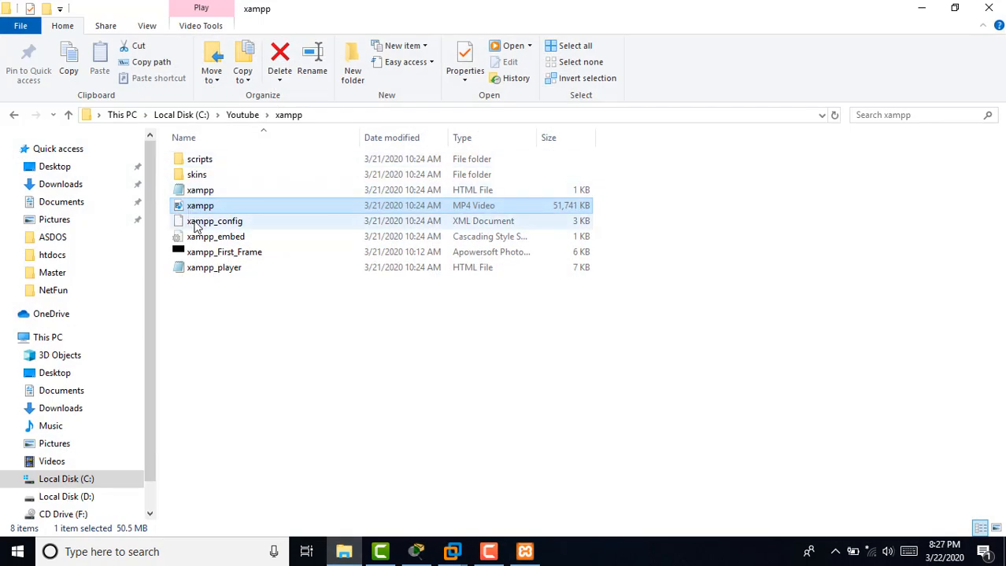
{"action": "left_click", "coordinate": [101, 497]}
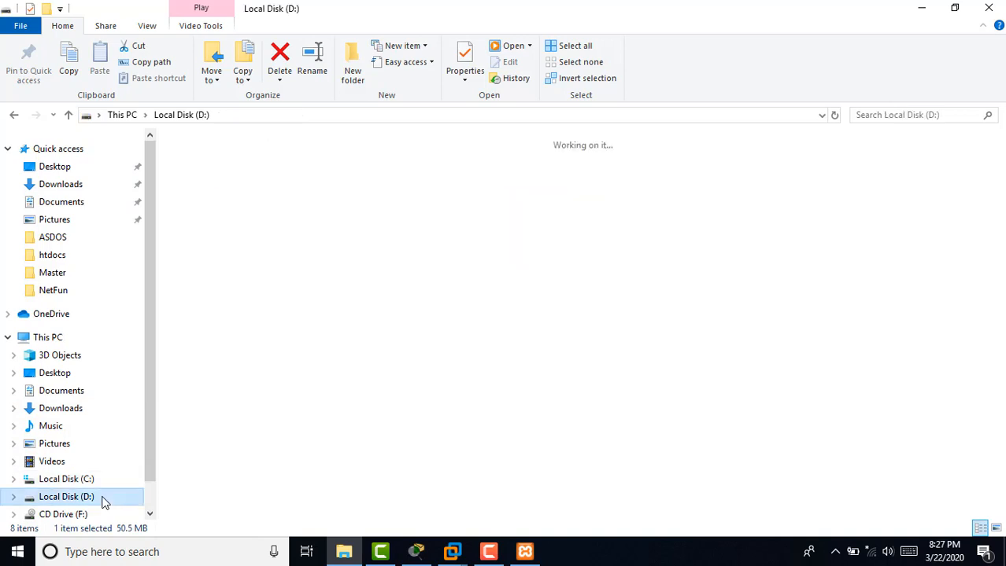
{"action": "double_click", "coordinate": [374, 315]}
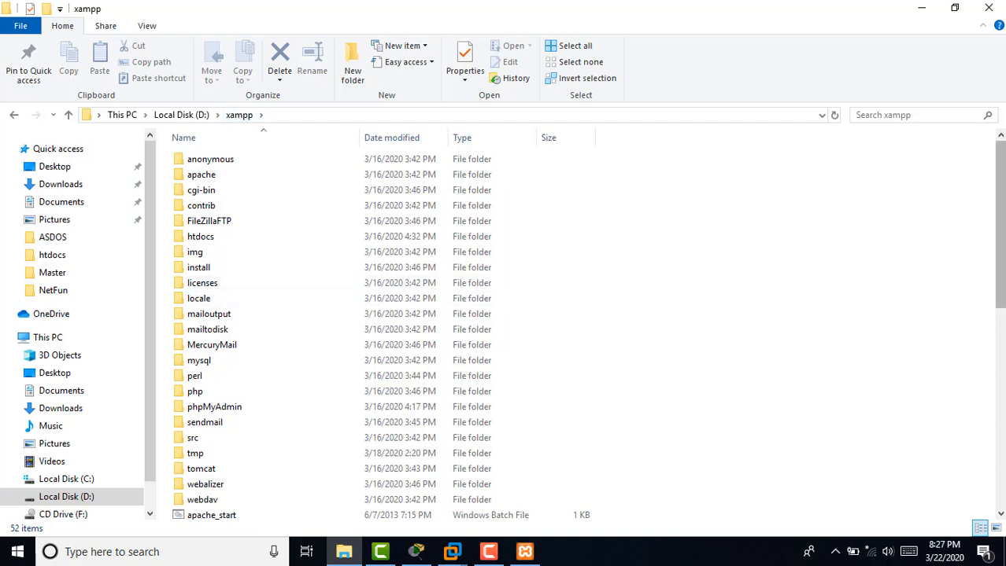
{"action": "mouse_move", "coordinate": [999, 177]}
{"action": "left_mouse_down"}
{"action": "mouse_move", "coordinate": [999, 243]}
{"action": "mouse_move", "coordinate": [999, 177]}
{"action": "left_mouse_up"}
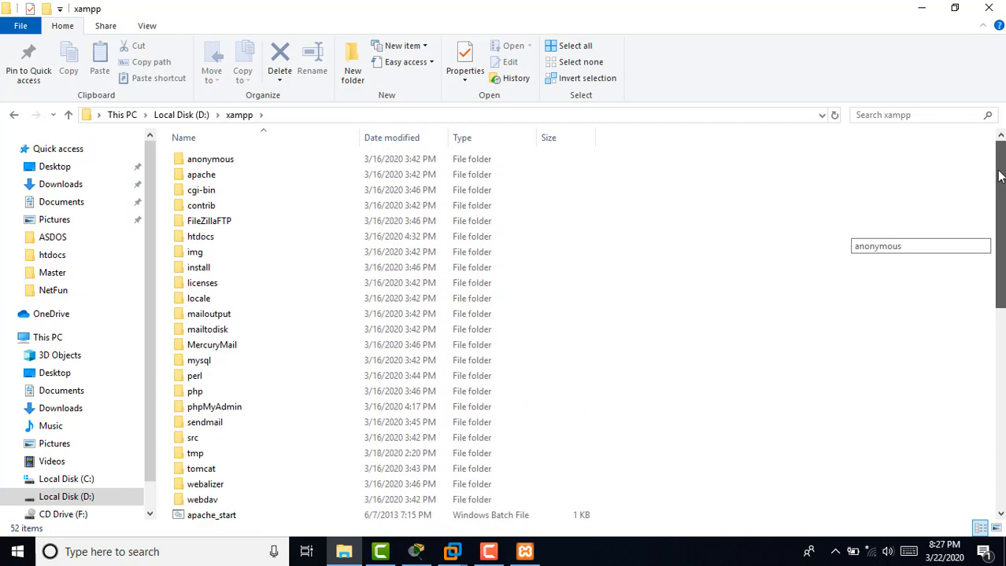
{"action": "double_click", "coordinate": [228, 238]}
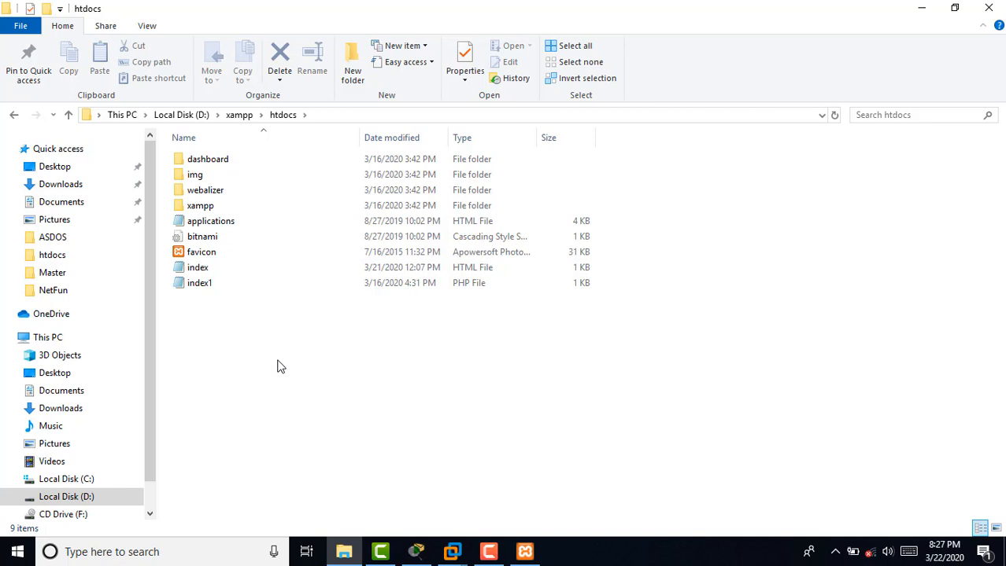
Open the index HTML file from htdocs in Notepad and review its heading line
{"action": "left_click", "coordinate": [238, 271]}
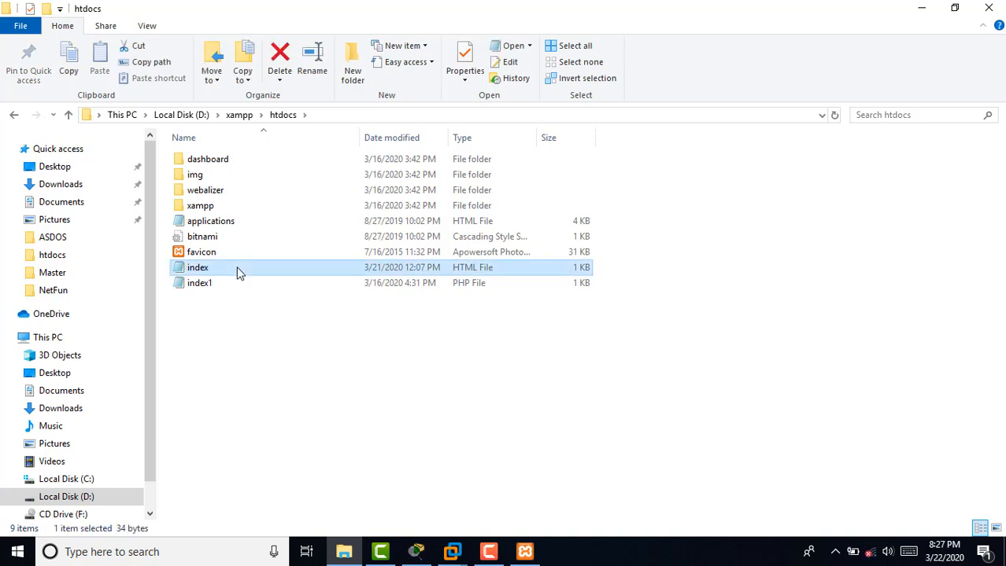
{"action": "double_click", "coordinate": [240, 271]}
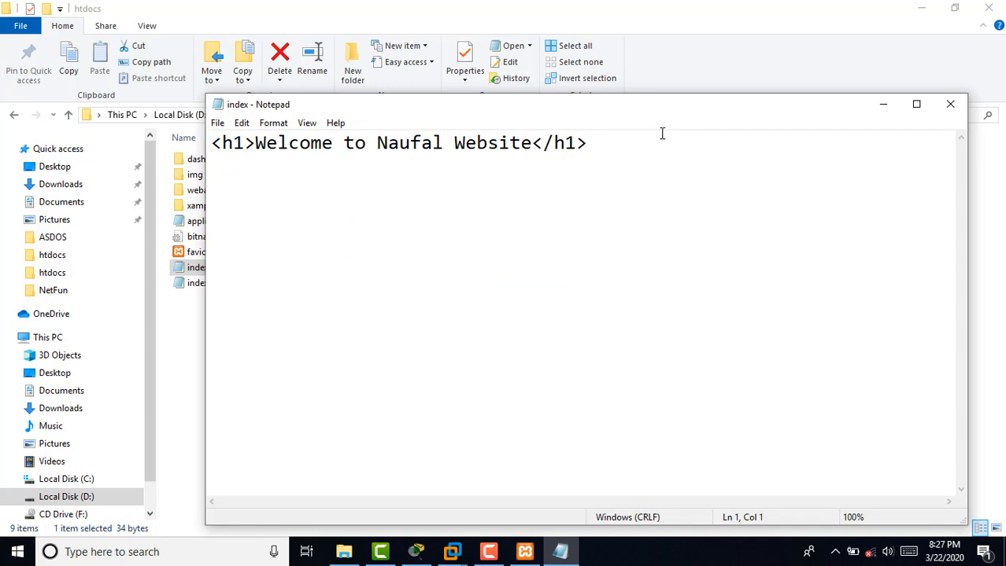
{"action": "left_click_drag", "start_coordinate": [611, 147], "coordinate": [195, 155]}
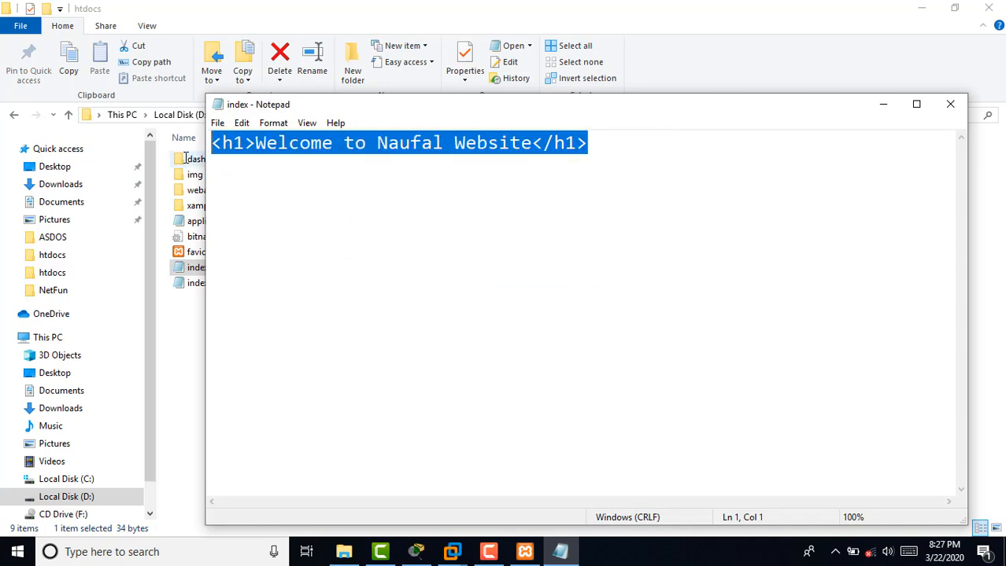
{"action": "left_click", "coordinate": [623, 145]}
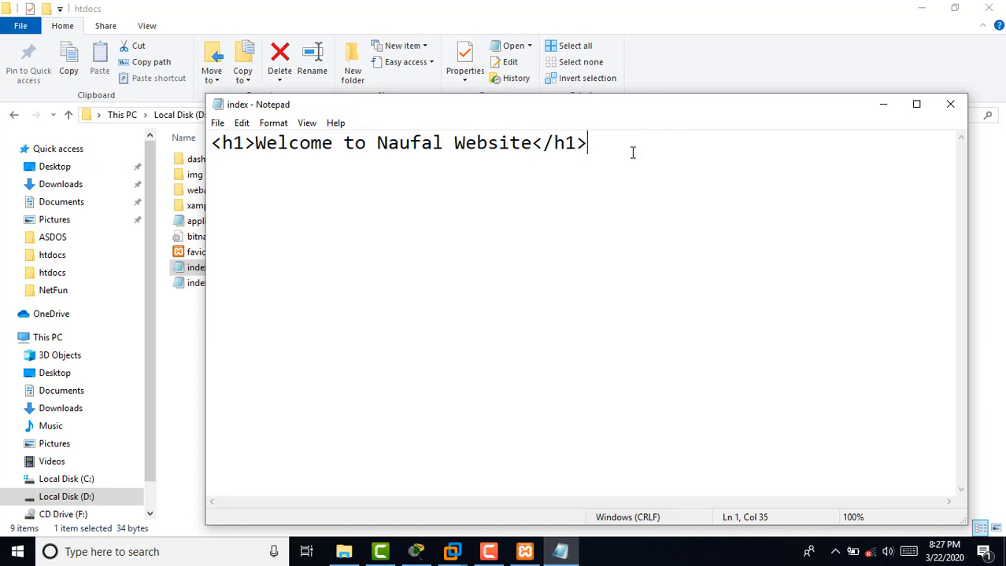
{"action": "left_click_drag", "start_coordinate": [632, 152], "coordinate": [184, 156]}
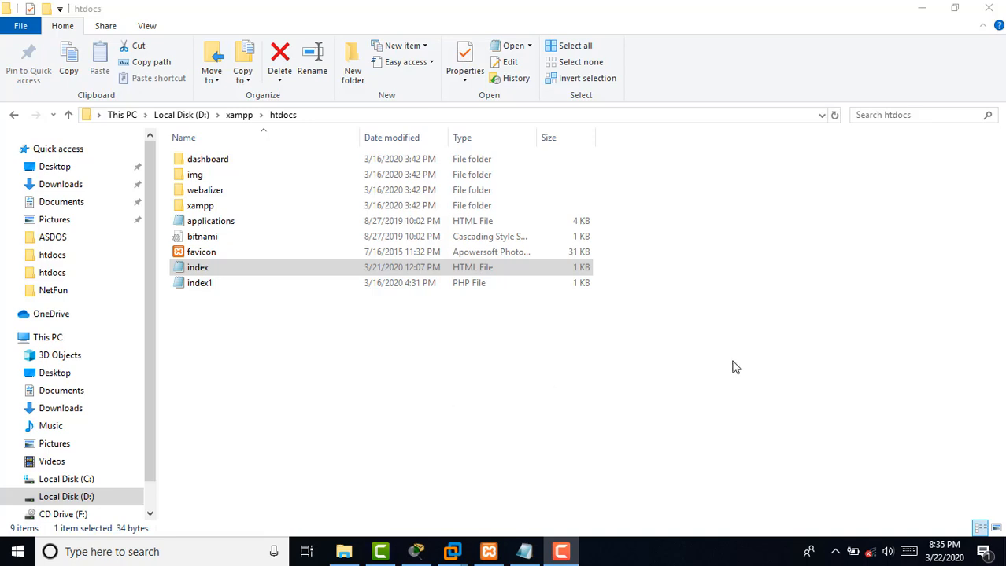
Open the Windows Network & Internet settings and bring up the list of network adapters
{"action": "right_click", "coordinate": [870, 555]}
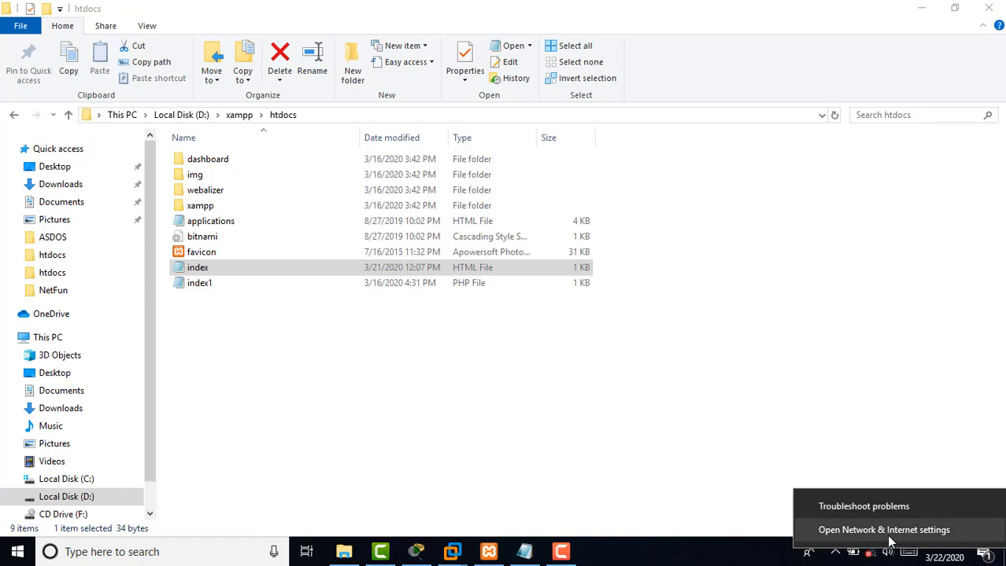
{"action": "left_click", "coordinate": [889, 538]}
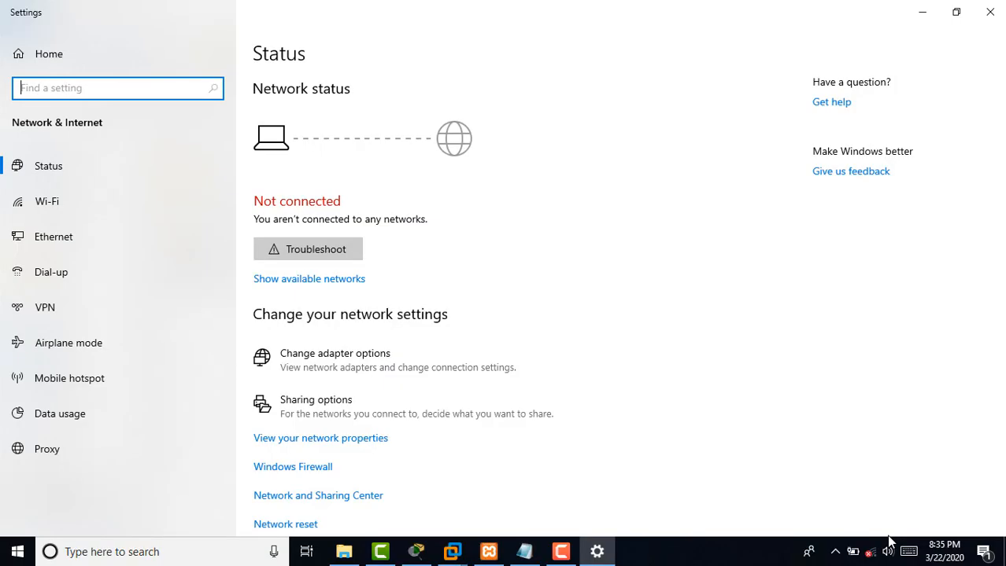
{"action": "left_click", "coordinate": [408, 373]}
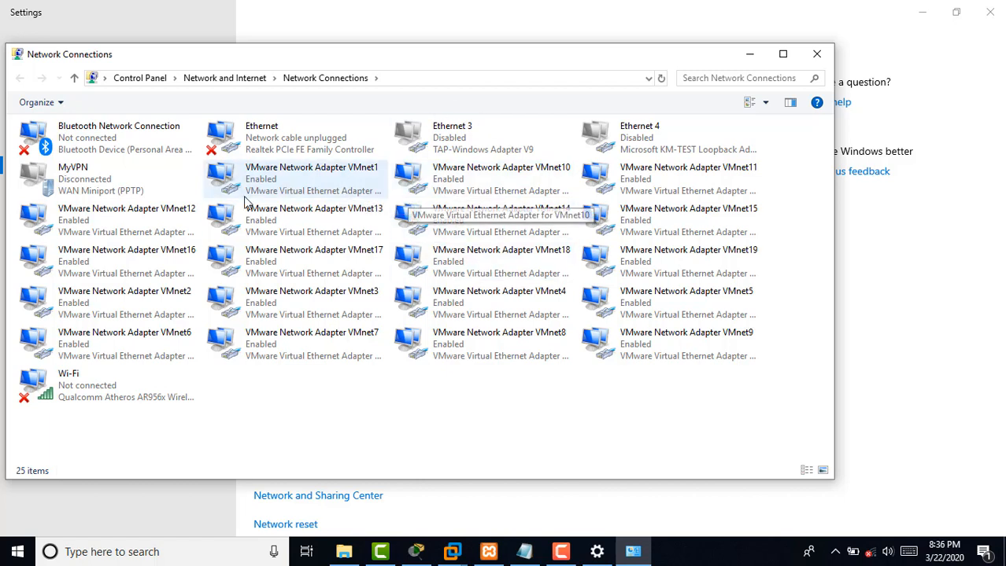
Set the IPv4 address of VMware Network Adapter VMnet1 to 192.168.0.2 in its TCP/IPv4 properties
{"action": "left_click", "coordinate": [322, 179]}
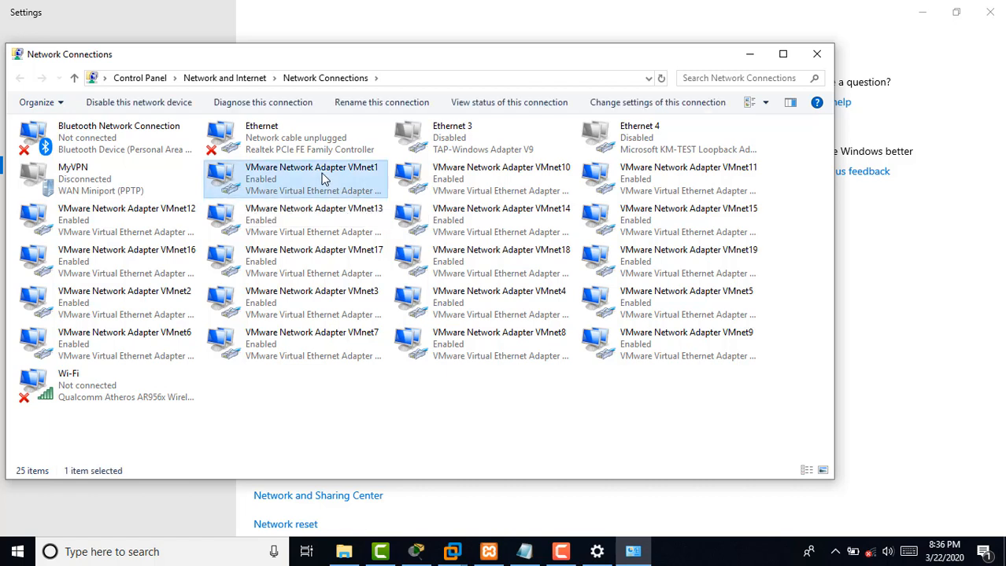
{"action": "right_click", "coordinate": [271, 176]}
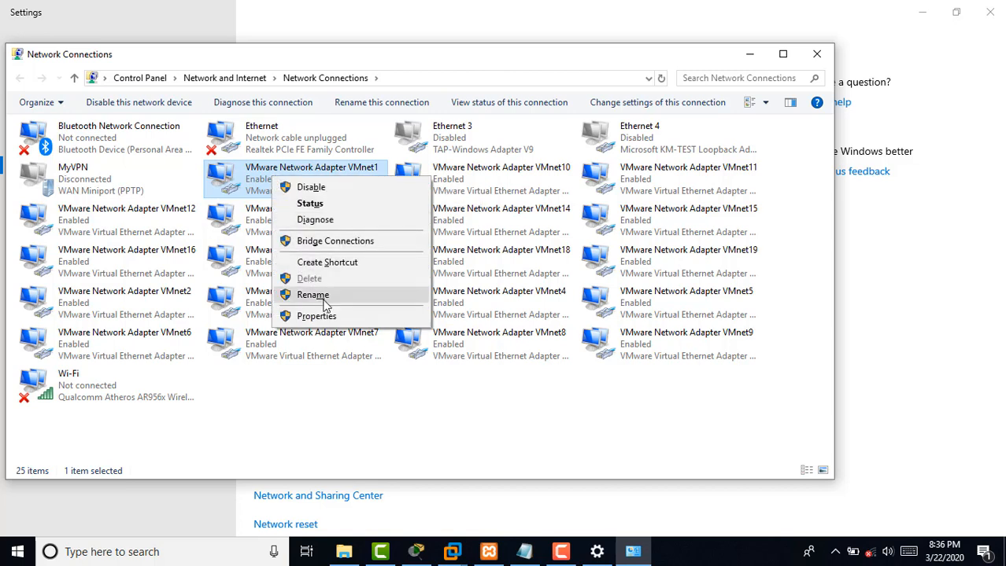
{"action": "left_click", "coordinate": [342, 318]}
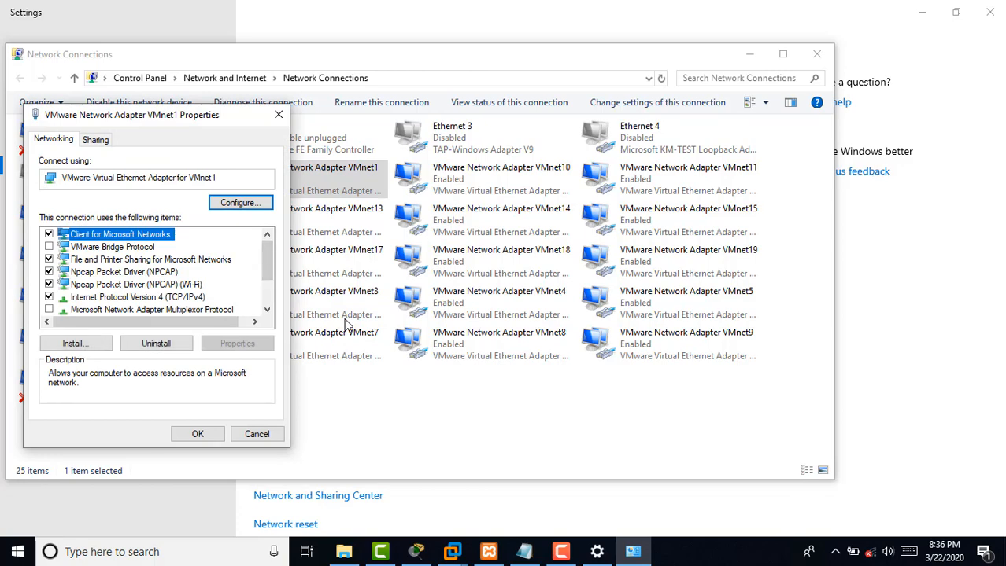
{"action": "key", "text": "i"}
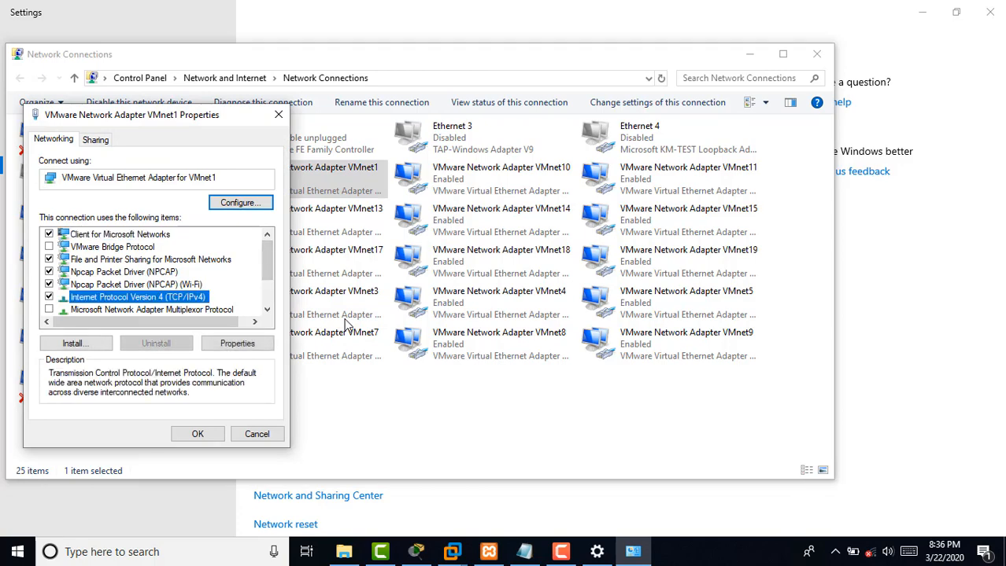
{"action": "key", "text": "alt+r"}
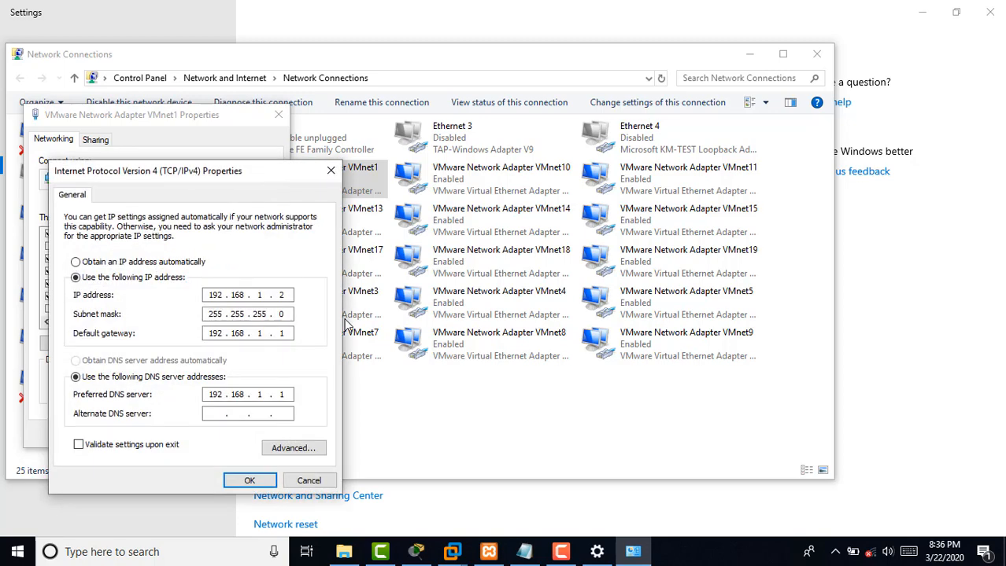
{"action": "key", "text": "BackSpace"}
{"action": "key", "text": "BackSpace"}
{"action": "type", "text": "0.2"}
Clear the VMnet1 adapter's default gateway and preferred DNS server, and apply the adapter's IPv4 settings
{"action": "key", "text": "Tab"}
{"action": "key", "text": "Tab"}
{"action": "key", "text": "BackSpace"}
{"action": "key", "text": "BackSpace"}
{"action": "key", "text": "BackSpace"}
{"action": "key", "text": "BackSpace"}
{"action": "key", "text": "BackSpace"}
{"action": "key", "text": "BackSpace"}
{"action": "key", "text": "BackSpace"}
{"action": "key", "text": "Tab"}
{"action": "key", "text": "Tab"}
{"action": "key", "text": "BackSpace"}
{"action": "key", "text": "BackSpace"}
{"action": "key", "text": "BackSpace"}
{"action": "key", "text": "BackSpace"}
{"action": "key", "text": "BackSpace"}
{"action": "key", "text": "BackSpace"}
{"action": "key", "text": "BackSpace"}
{"action": "key", "text": "BackSpace"}
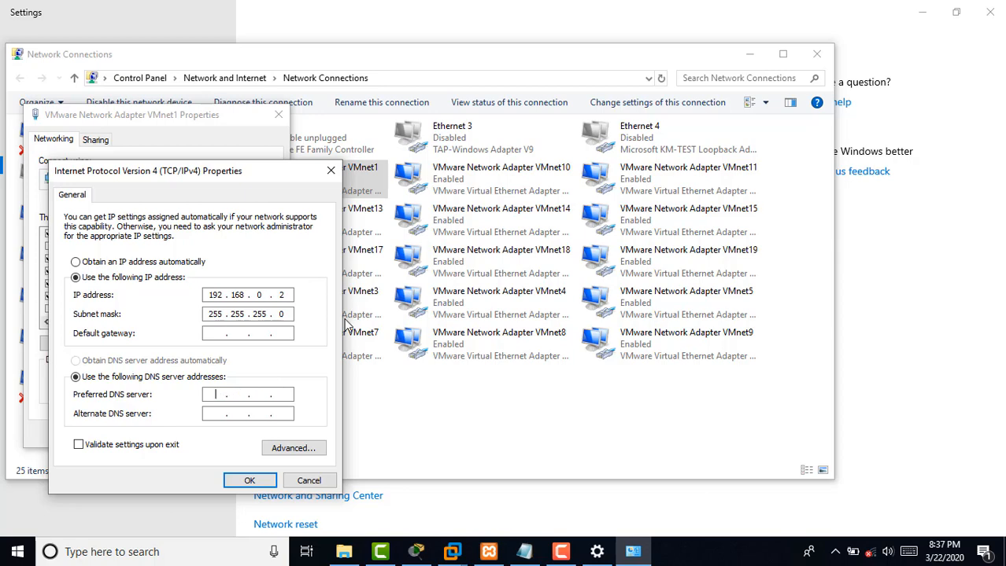
{"action": "key", "text": "Return"}
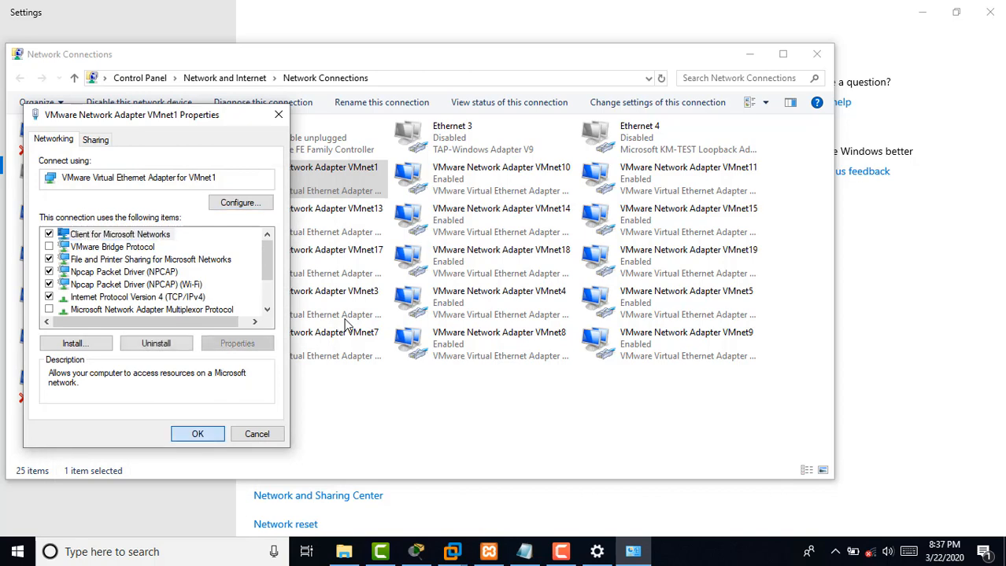
{"action": "key", "text": "Return"}
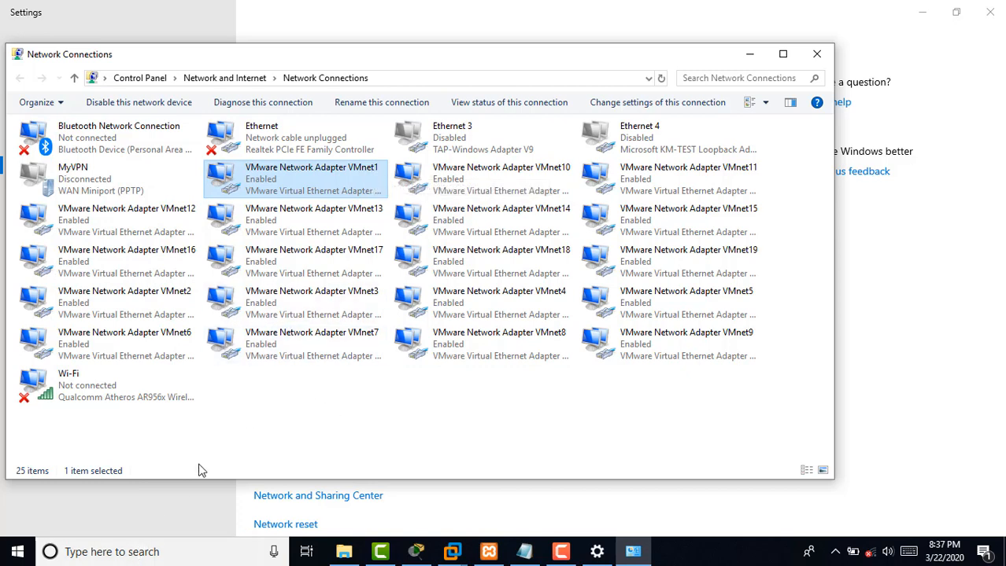
Open Command Prompt and check the VMnet1 adapter's IPv4 address with ipconfig, stopping the listing after that adapter
{"action": "left_click", "coordinate": [145, 558]}
{"action": "type", "text": "cmd"}
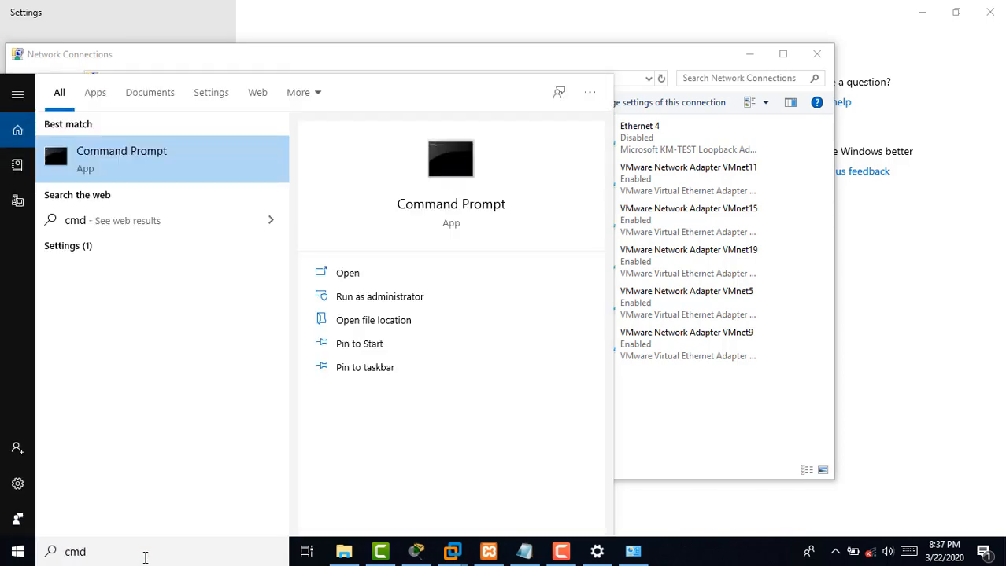
{"action": "key", "text": "Escape"}
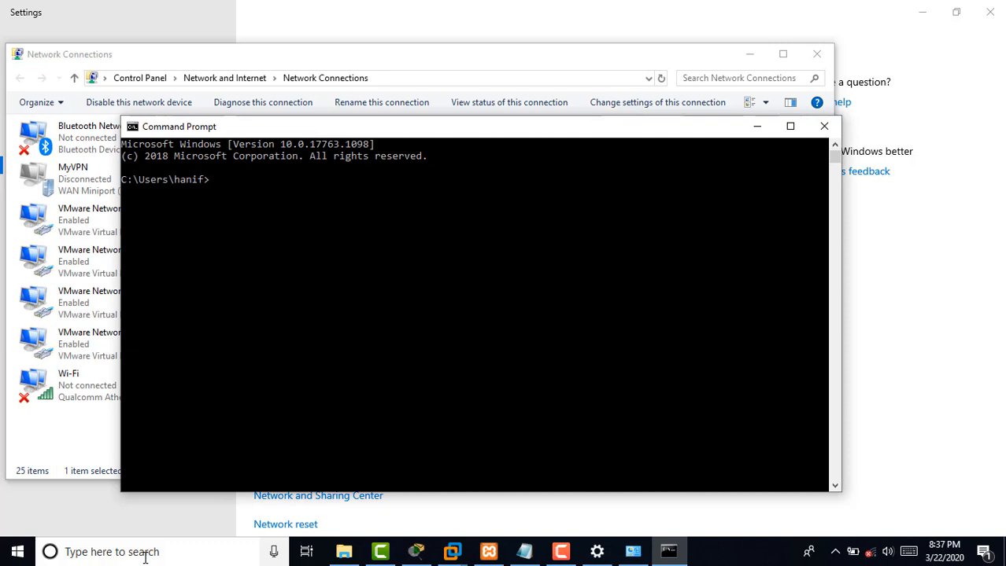
{"action": "type", "text": "ipconfig"}
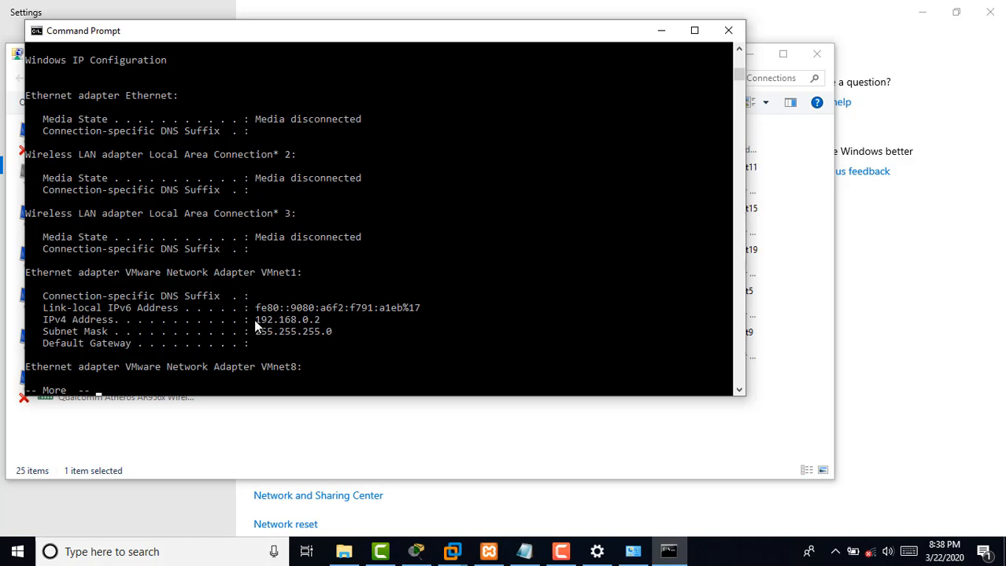
{"action": "left_click_drag", "start_coordinate": [253, 320], "coordinate": [323, 323]}
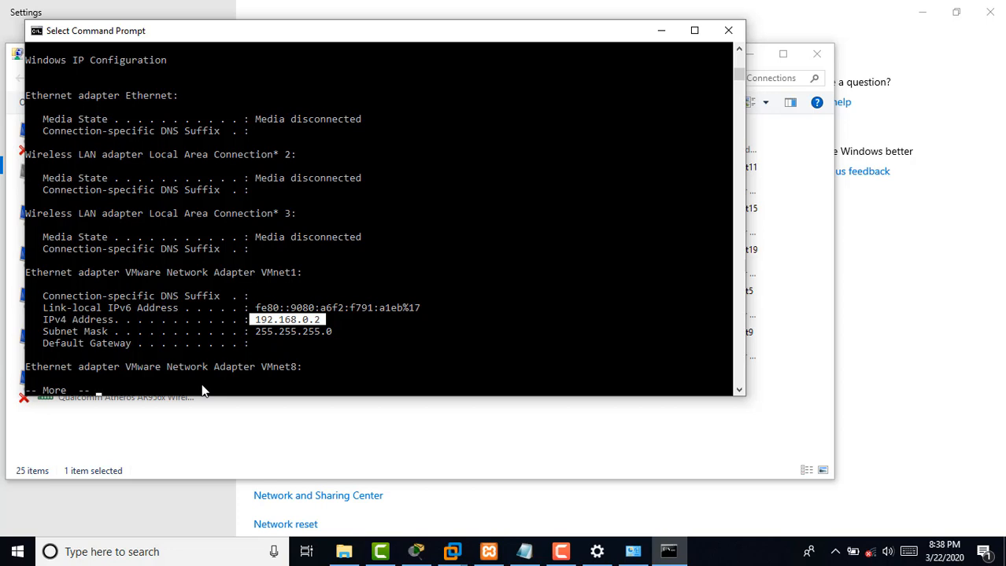
{"action": "key", "text": "ctrl+c"}
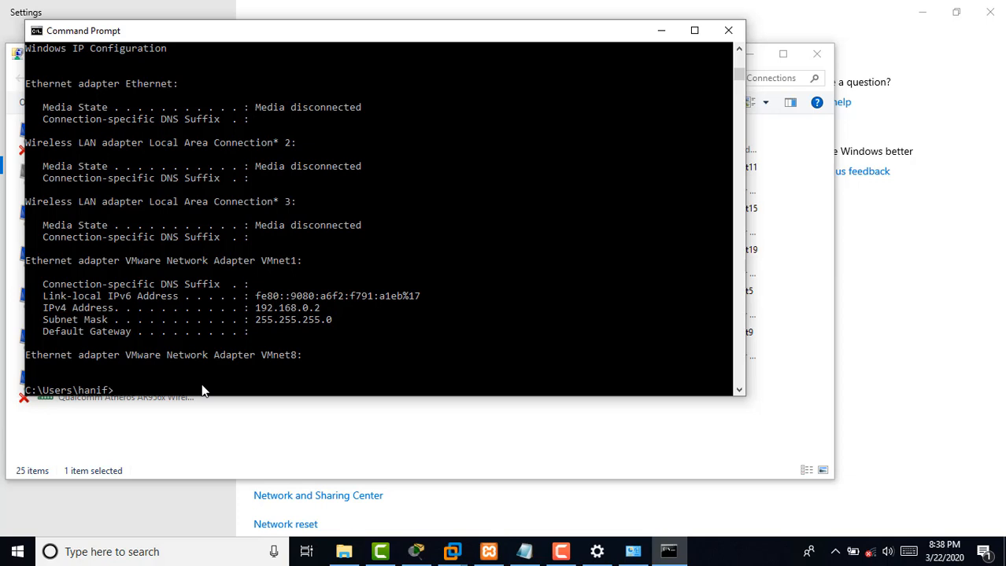
Ping the CentOS server at 192.168.0.1 from the Windows laptop and minimize Command Prompt
{"action": "type", "text": "ping 192.168.0.1"}
{"action": "key", "text": "Return"}
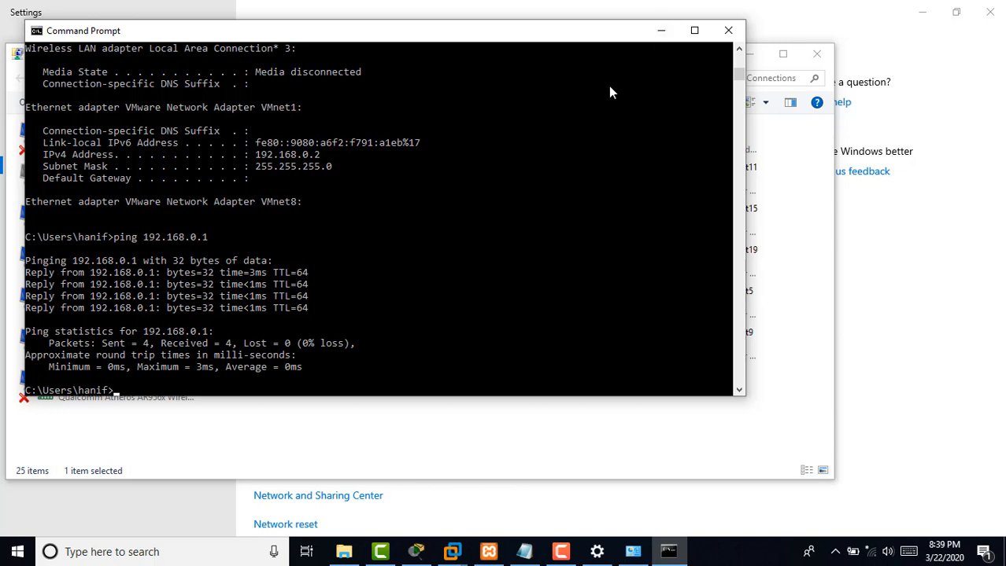
{"action": "left_click", "coordinate": [665, 30]}
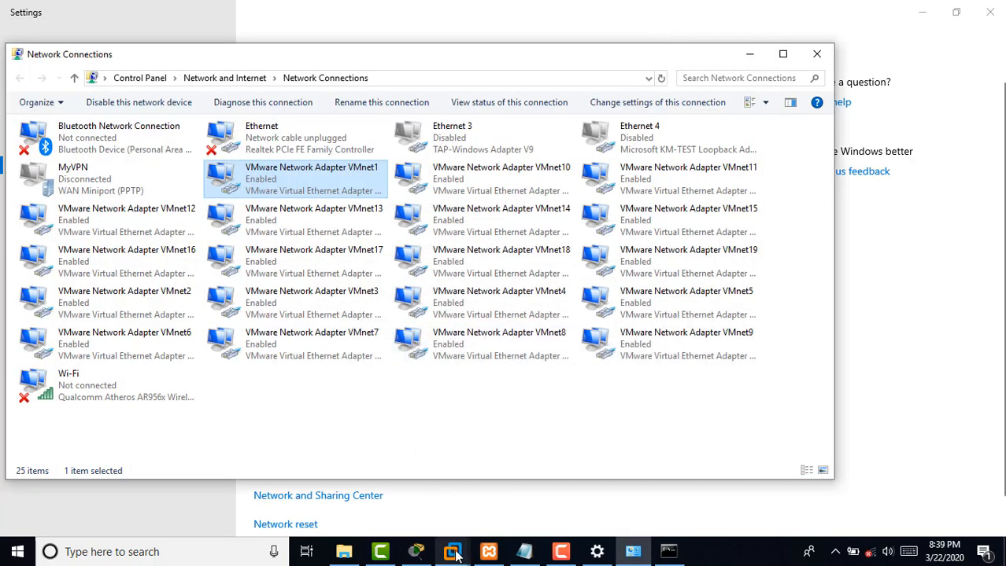
Switch to the CentOS 7 virtual machine in VMware Workstation and unlock its session with the account password
{"action": "mouse_move", "coordinate": [452, 551]}
{"action": "left_click", "coordinate": [513, 467]}
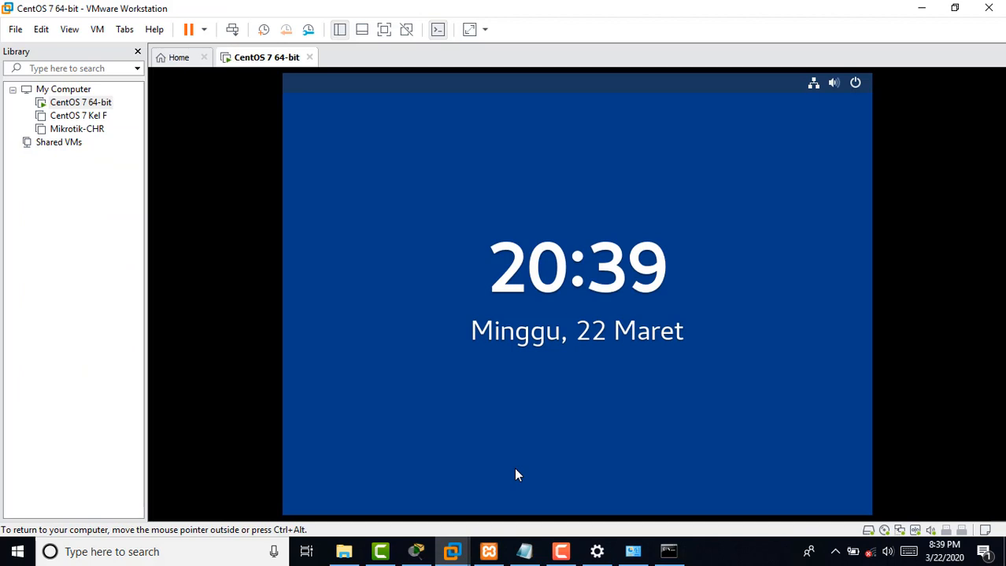
{"action": "left_click", "coordinate": [516, 474]}
{"action": "type", "text": "********"}
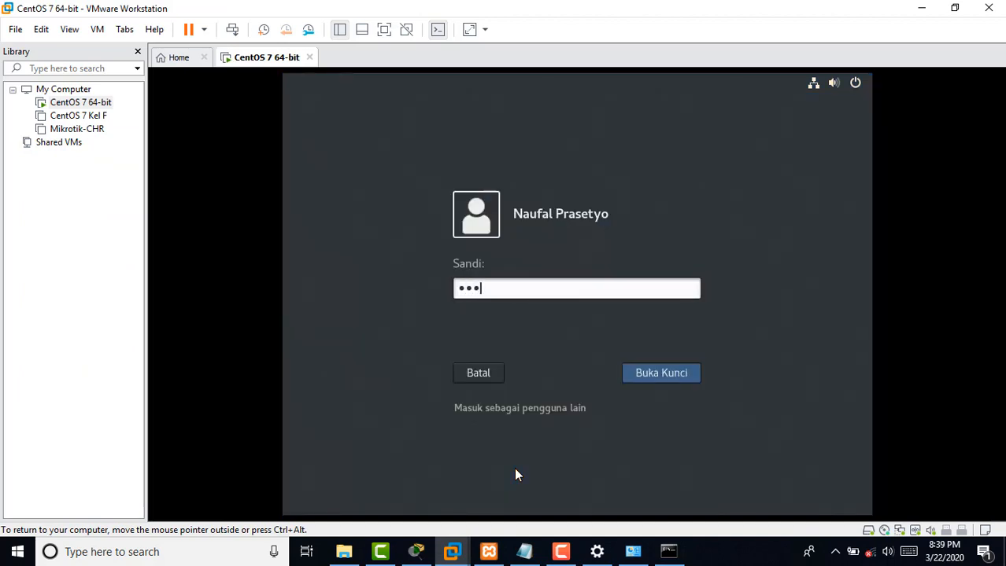
{"action": "key", "text": "Return"}
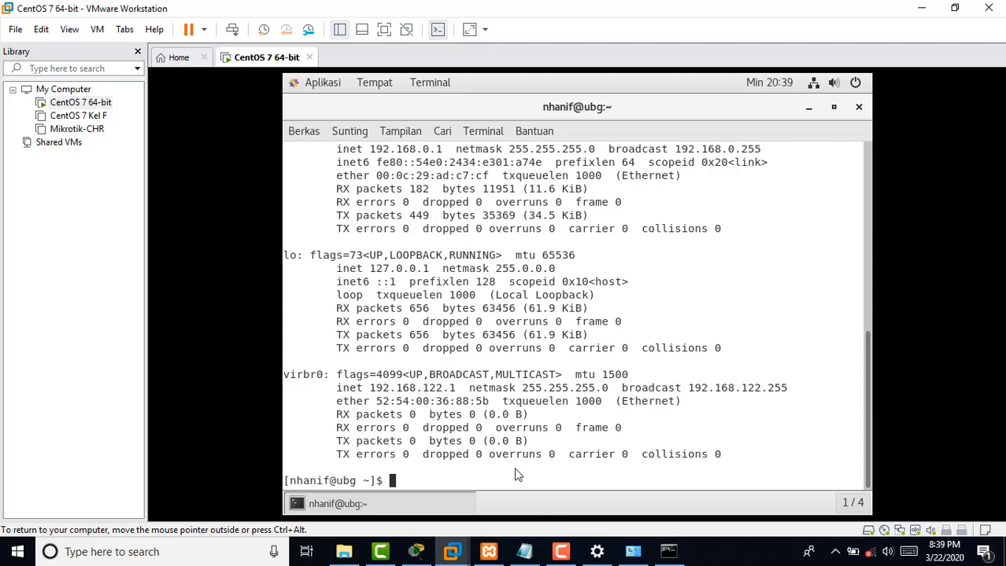
Ping the Windows laptop at 192.168.0.2 from the CentOS terminal, and stop the ping after several replies
{"action": "type", "text": "ping "}
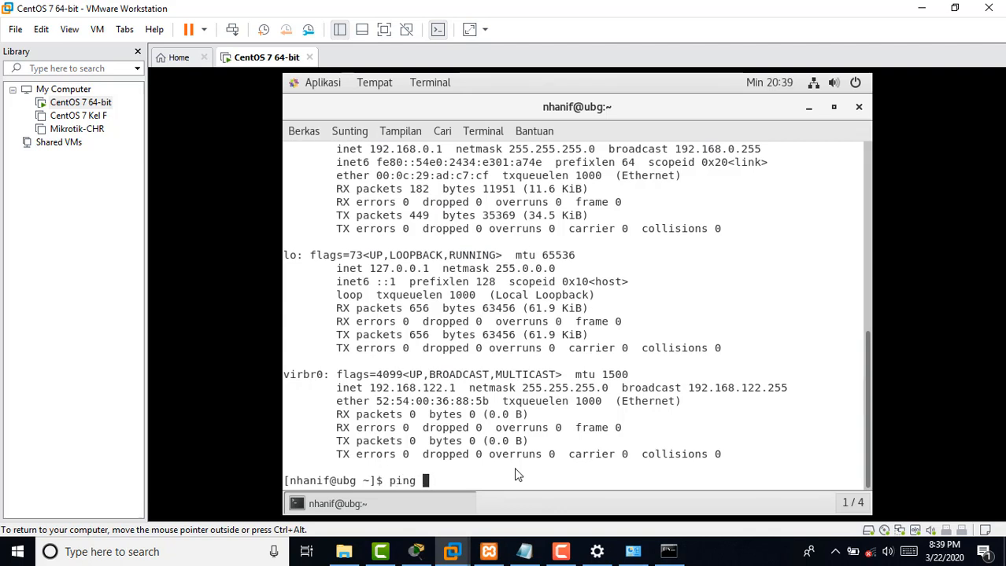
{"action": "type", "text": "192.168.0.2"}
{"action": "key", "text": "Return"}
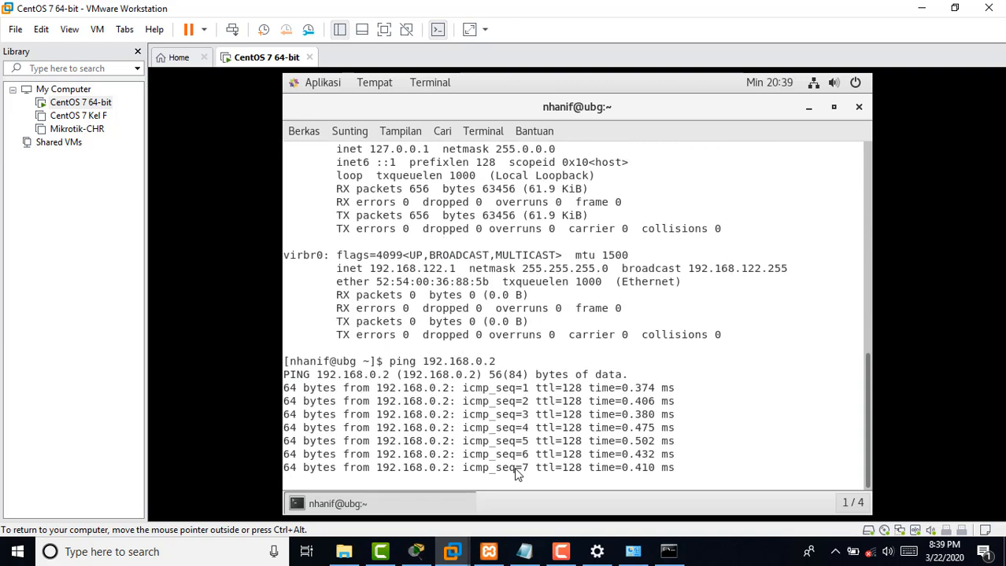
{"action": "key", "text": "ctrl+c"}
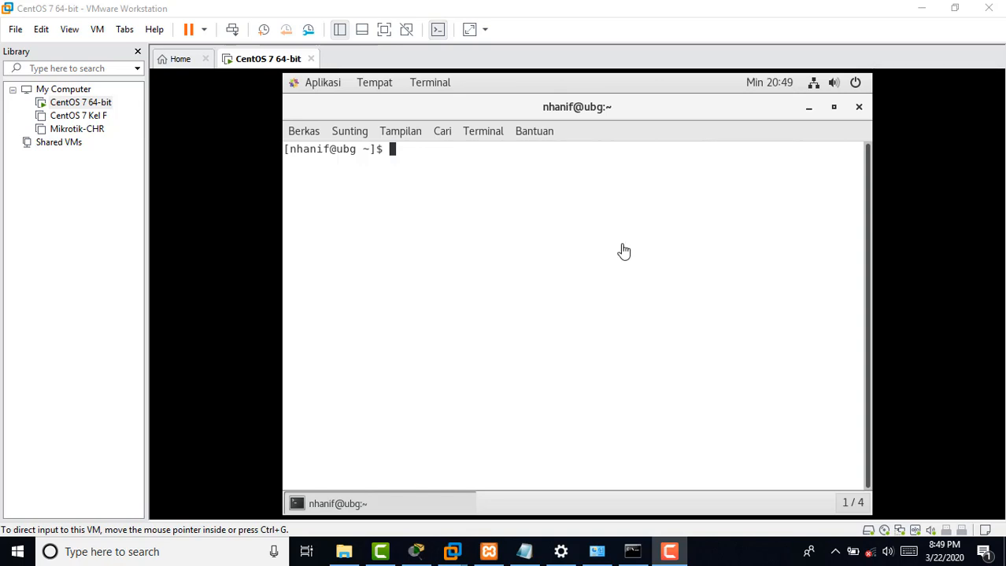
Open Firefox inside the CentOS virtual machine
{"action": "left_click", "coordinate": [332, 93]}
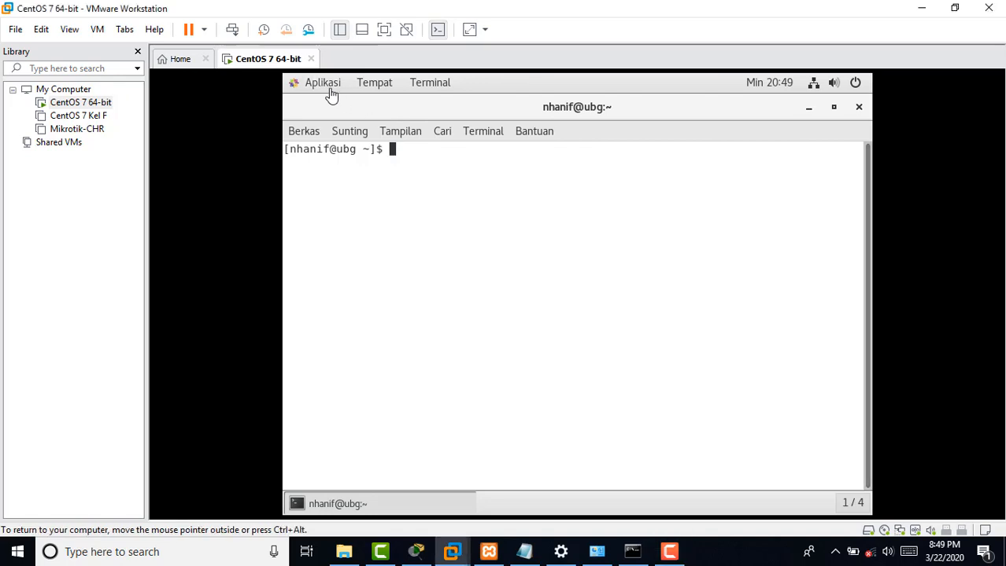
{"action": "left_click", "coordinate": [322, 83]}
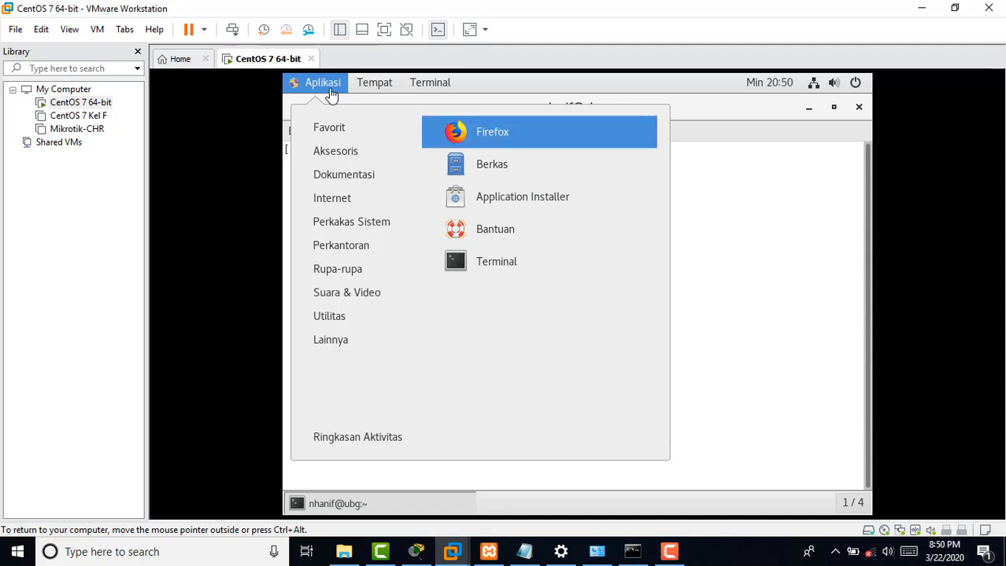
{"action": "key", "text": "Return"}
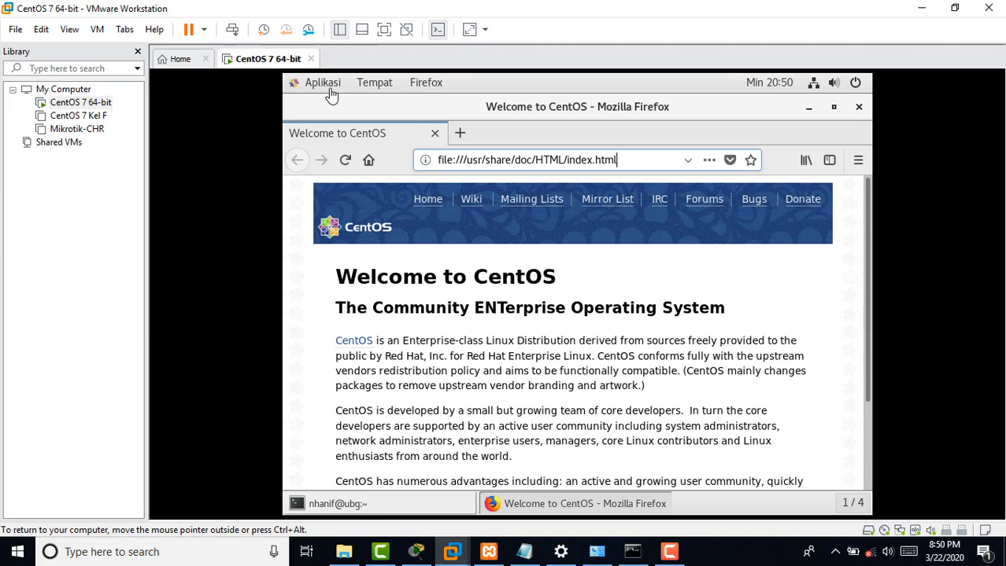
Replace the local CentOS page address in Firefox with 192.168.0.2 and try to load the laptop's website
{"action": "key", "text": "BackSpace"}
{"action": "key", "text": "BackSpace"}
{"action": "key", "text": "BackSpace"}
{"action": "key", "text": "BackSpace"}
{"action": "key", "text": "BackSpace"}
{"action": "key", "text": "BackSpace"}
{"action": "key", "text": "BackSpace"}
{"action": "key", "text": "BackSpace"}
{"action": "key", "text": "BackSpace"}
{"action": "key", "text": "BackSpace"}
{"action": "key", "text": "BackSpace"}
{"action": "key", "text": "BackSpace"}
{"action": "key", "text": "BackSpace"}
{"action": "key", "text": "BackSpace"}
{"action": "key", "text": "BackSpace"}
{"action": "key", "text": "BackSpace"}
{"action": "key", "text": "BackSpace"}
{"action": "key", "text": "BackSpace"}
{"action": "key", "text": "BackSpace"}
{"action": "key", "text": "BackSpace"}
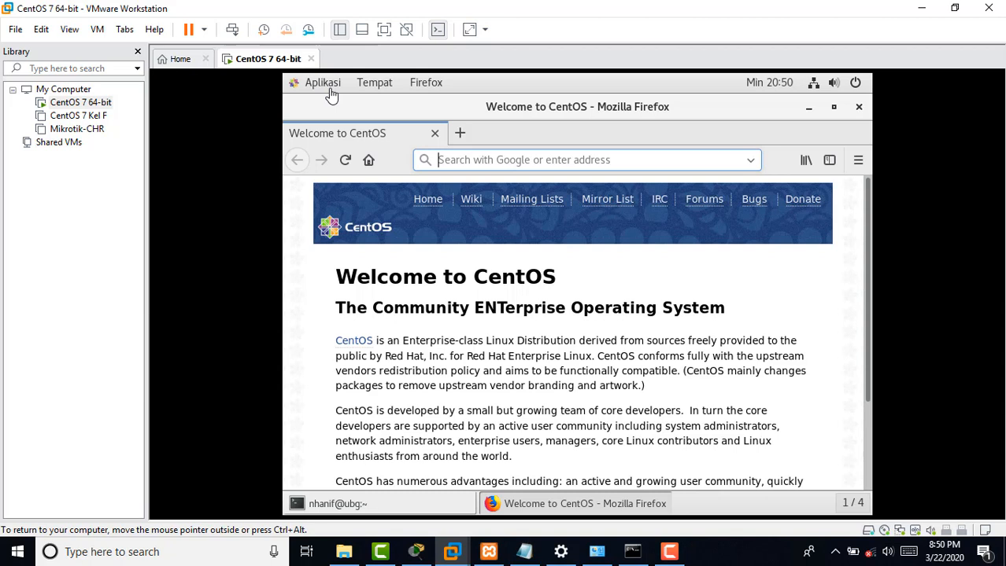
{"action": "type", "text": "192.1"}
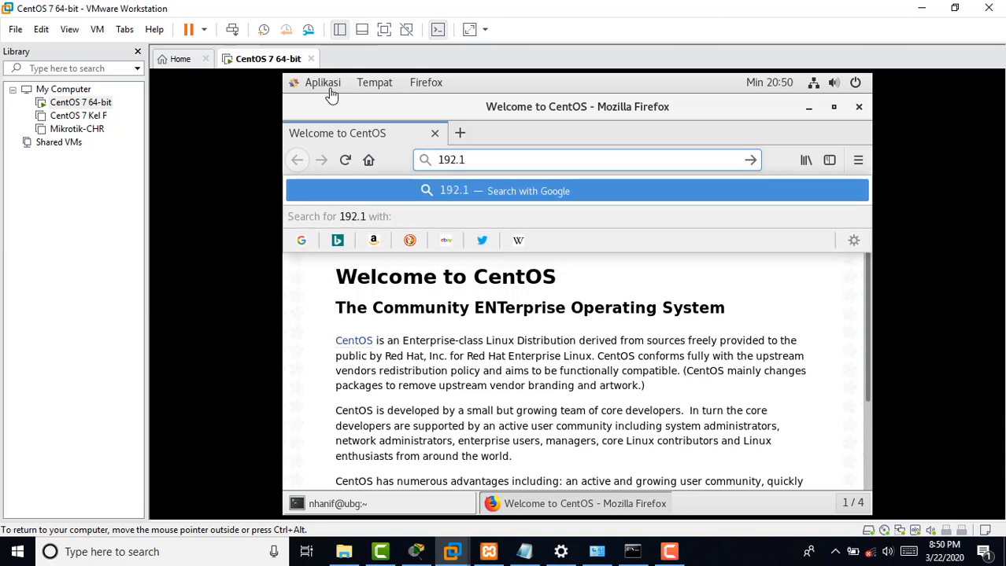
{"action": "type", "text": "68."}
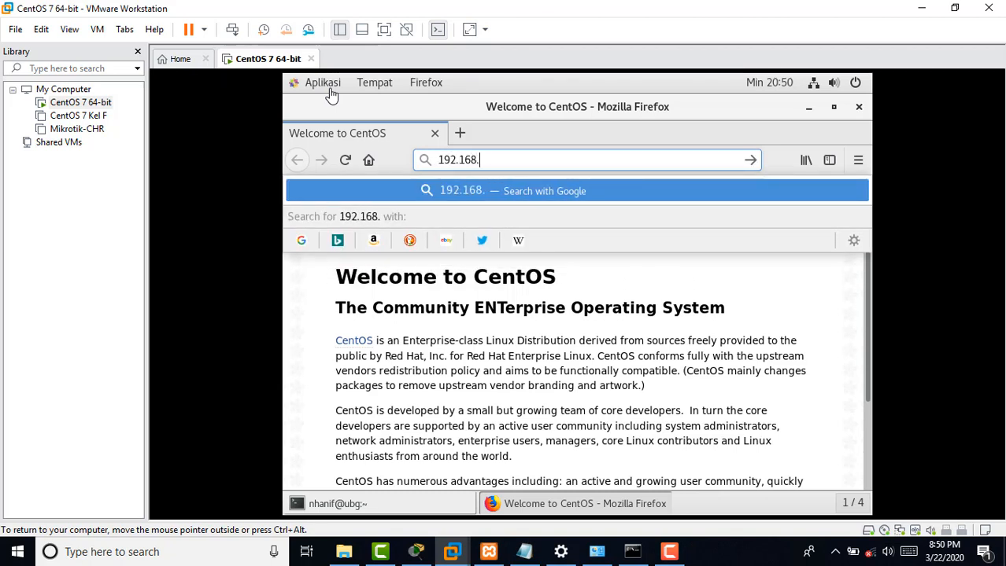
{"action": "type", "text": "0.2"}
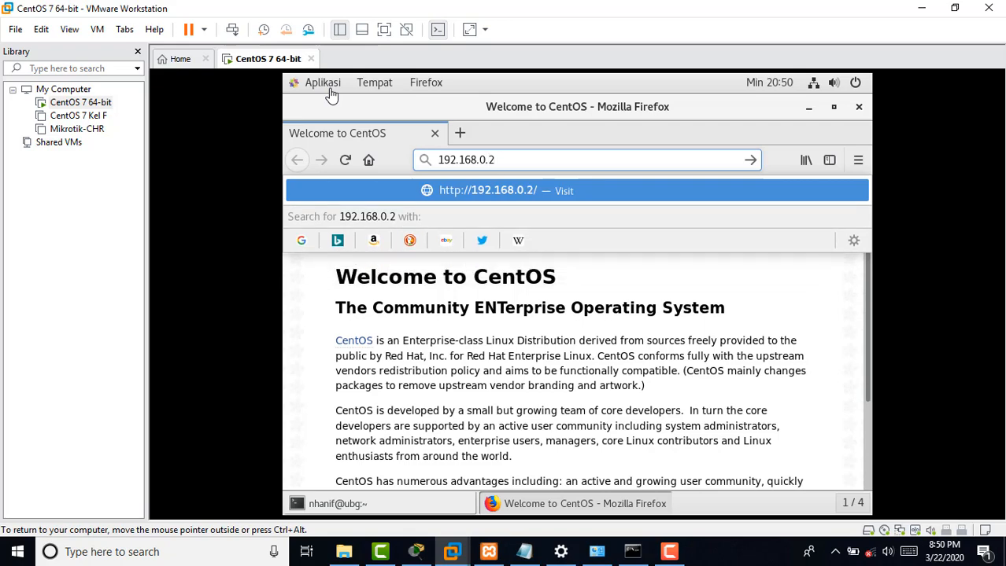
{"action": "key", "text": "Return"}
{"action": "key", "text": "Left"}
{"action": "key", "text": "Left"}
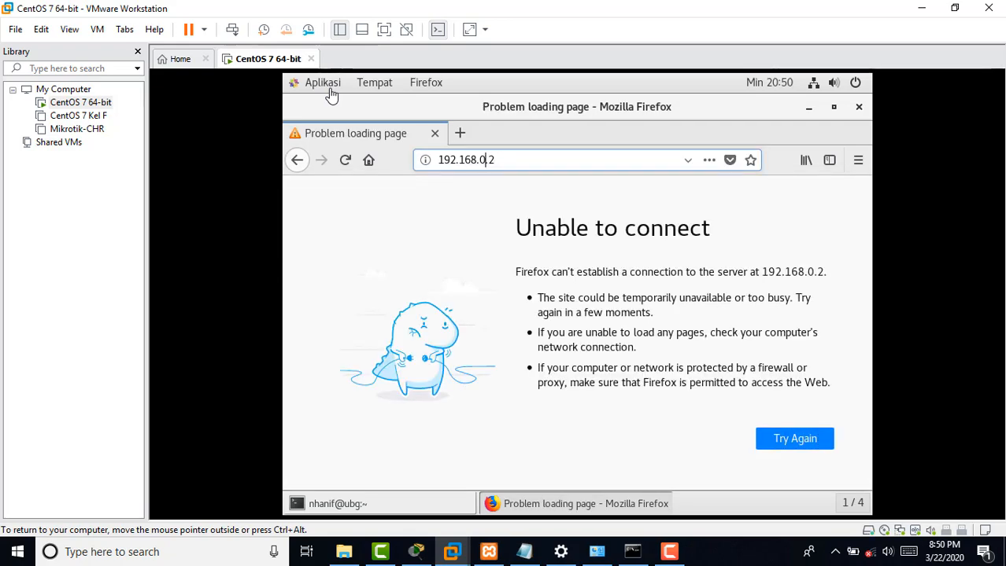
{"action": "key", "text": "Home"}
{"action": "type", "text": "h"}
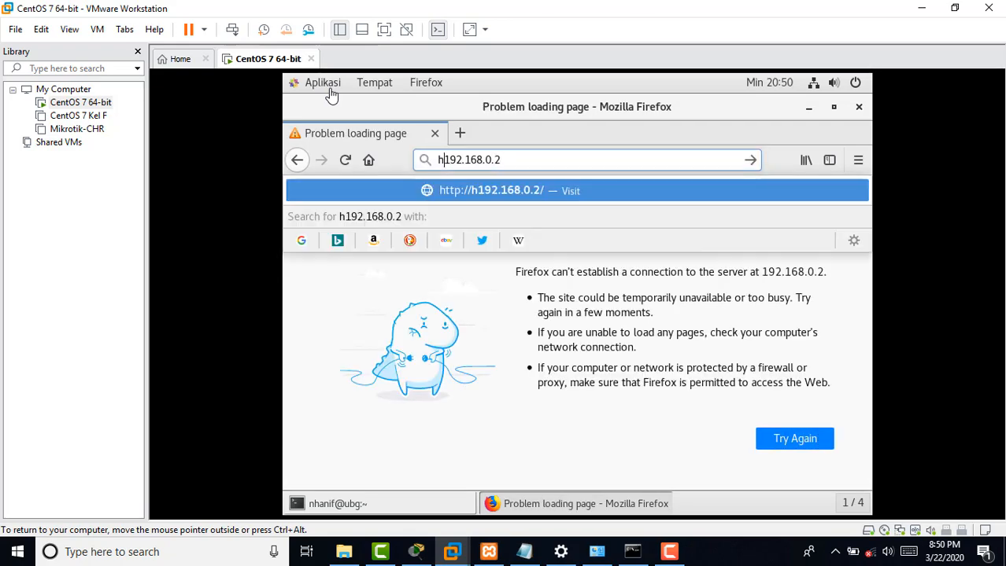
{"action": "type", "text": "ttp"}
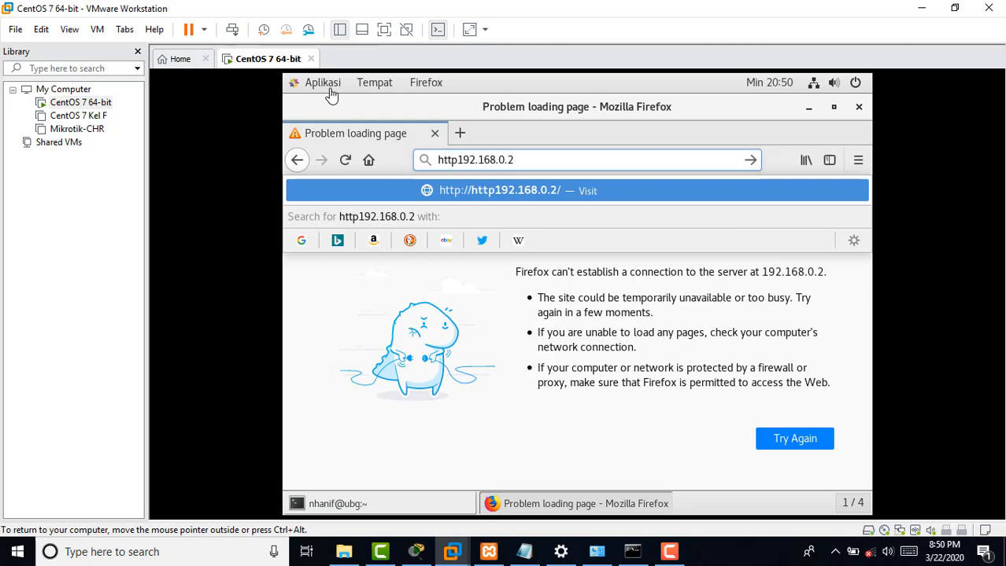
{"action": "type", "text": "://"}
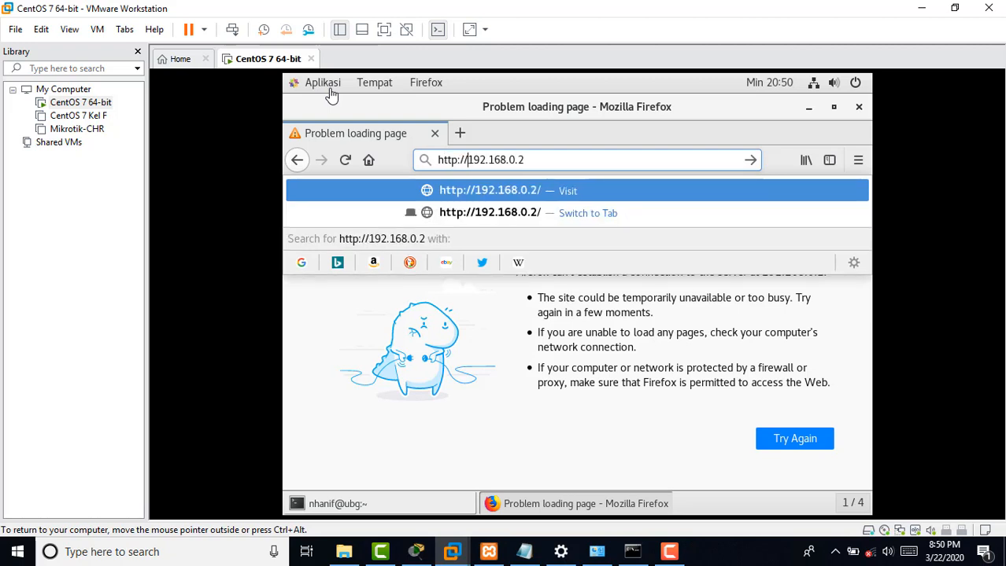
{"action": "key", "text": "Return"}
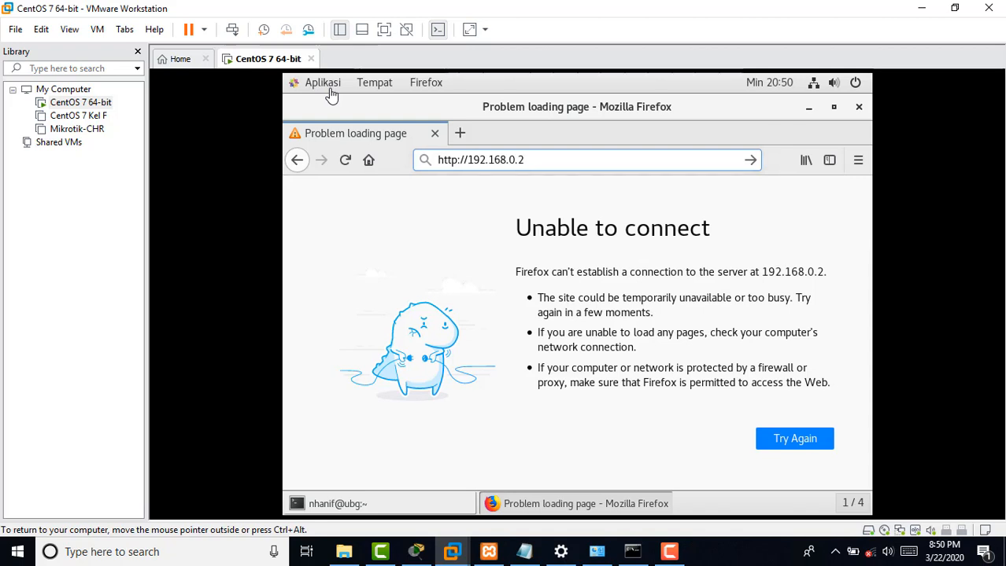
{"action": "left_click", "coordinate": [489, 552]}
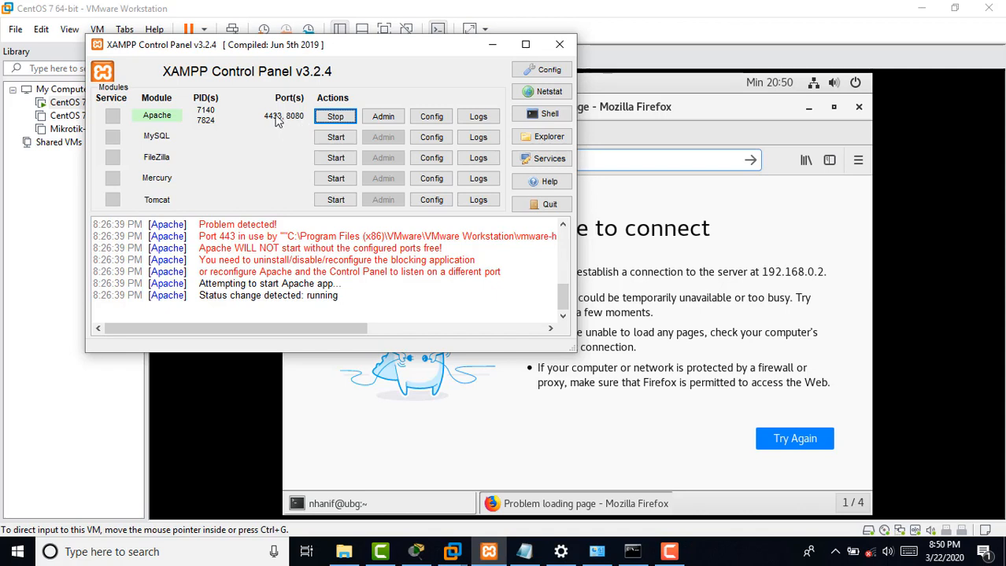
{"action": "left_click", "coordinate": [493, 44]}
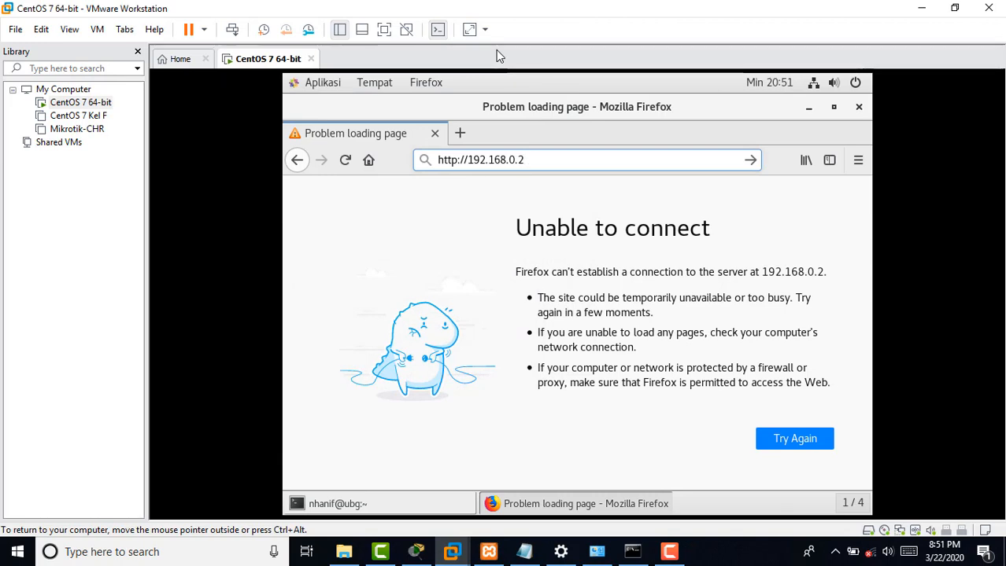
{"action": "type", "text": ":"}
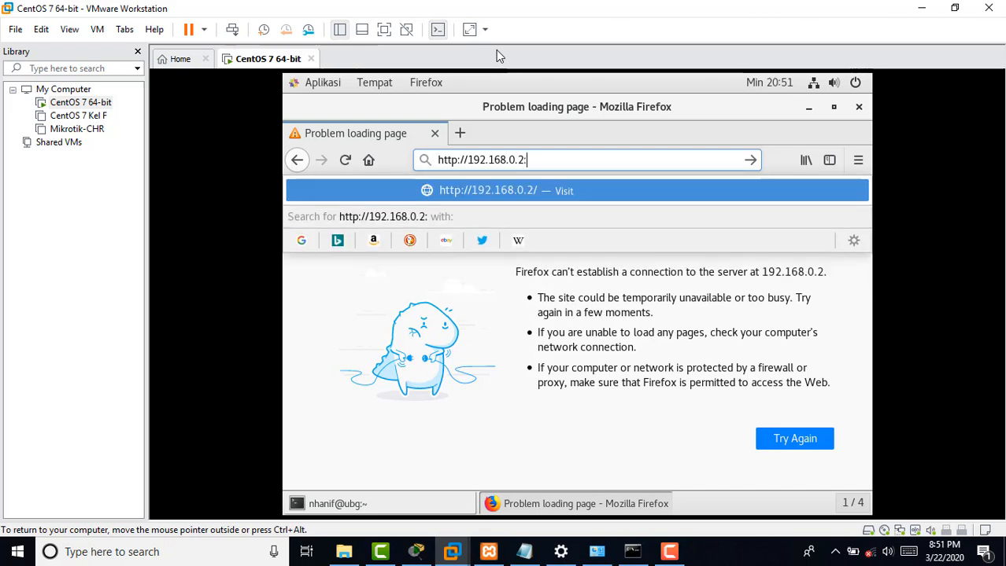
{"action": "type", "text": "8080"}
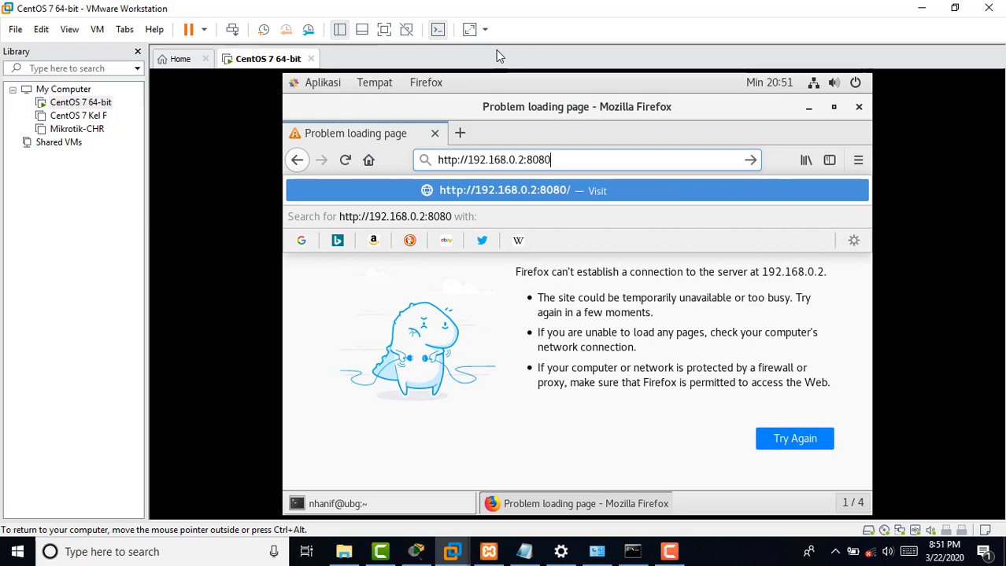
{"action": "key", "text": "Return"}
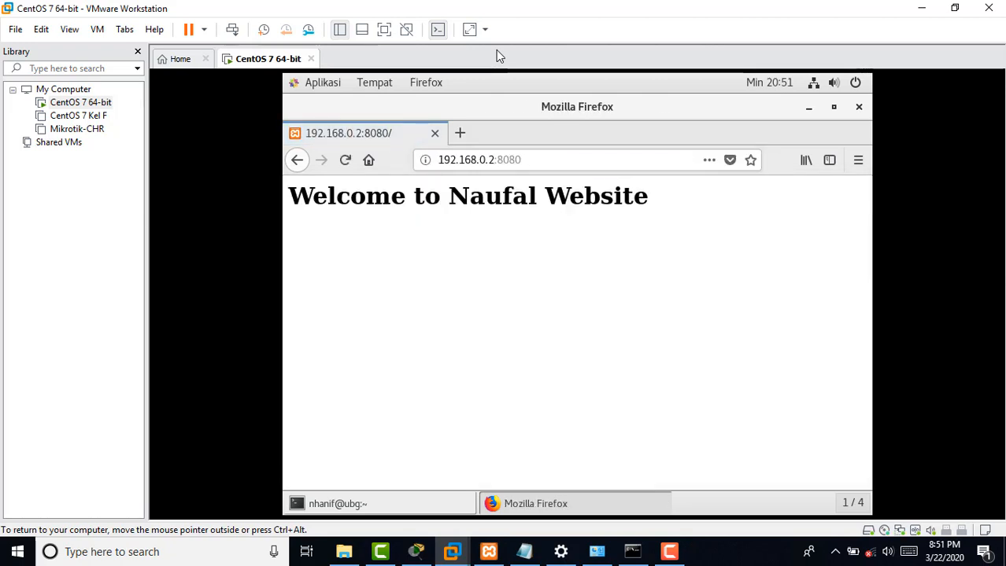
{"action": "left_click_drag", "start_coordinate": [649, 196], "coordinate": [288, 196]}
{"action": "left_click", "coordinate": [378, 259]}
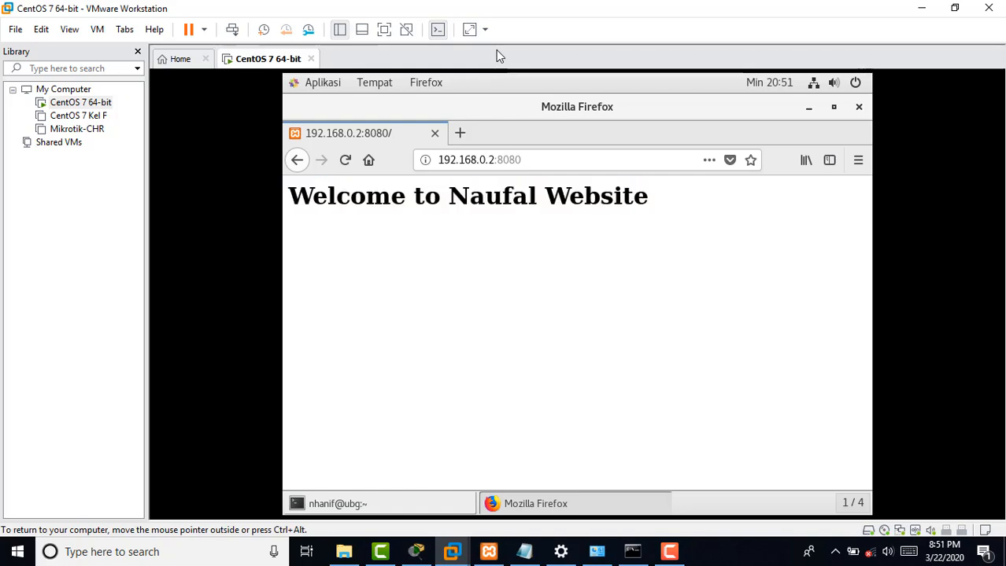